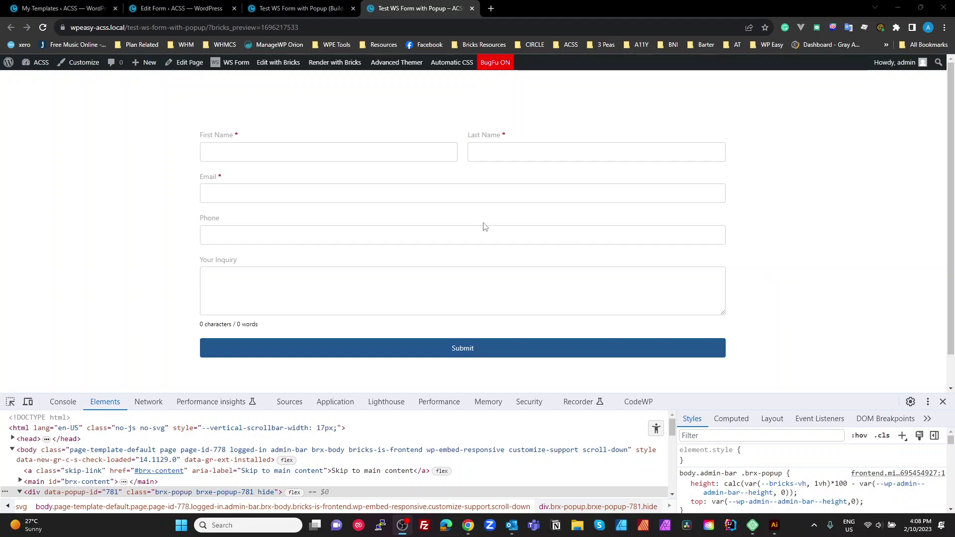
Autofill the contact form, enter 'reer' as the inquiry, submit it, and dismiss the thank-you popup
left_click(379, 151)
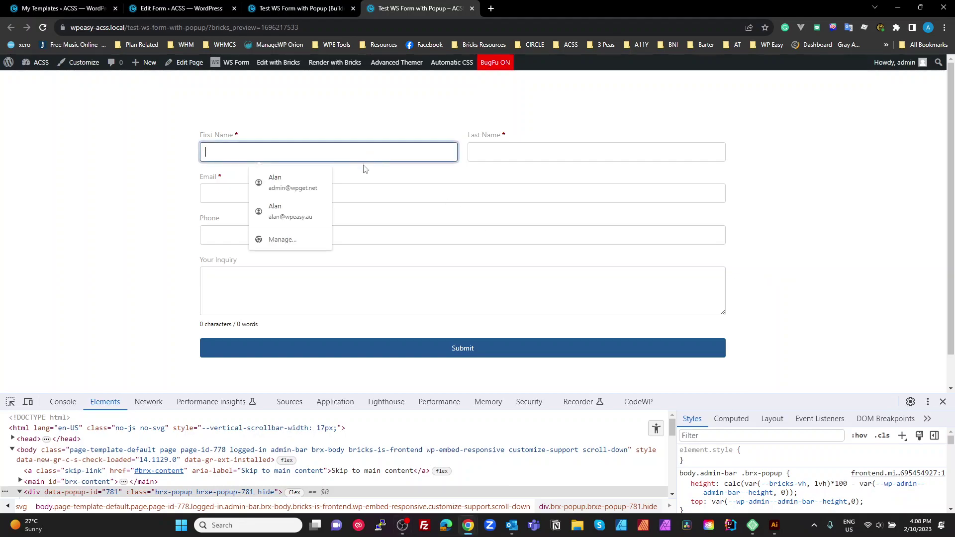
left_click(319, 191)
left_click(267, 297)
type("reer")
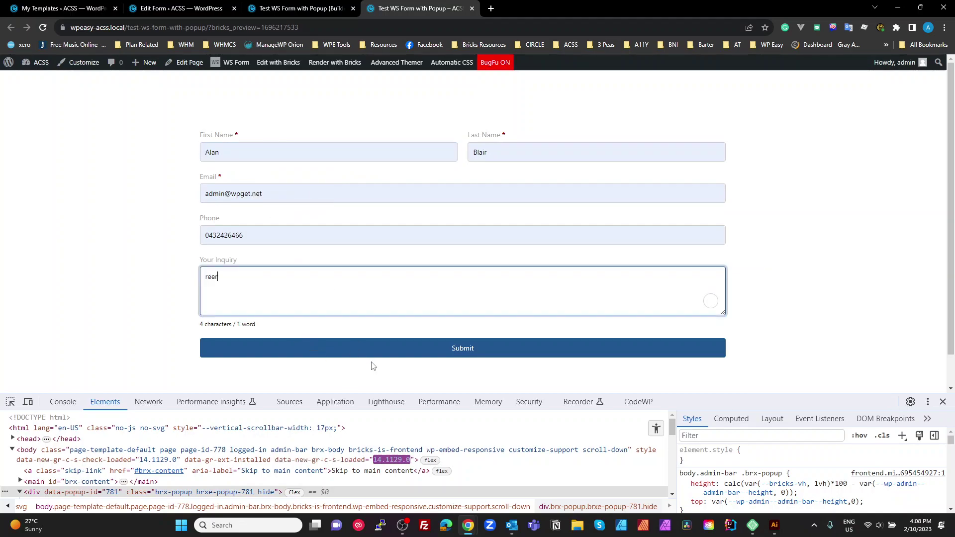
left_click(473, 350)
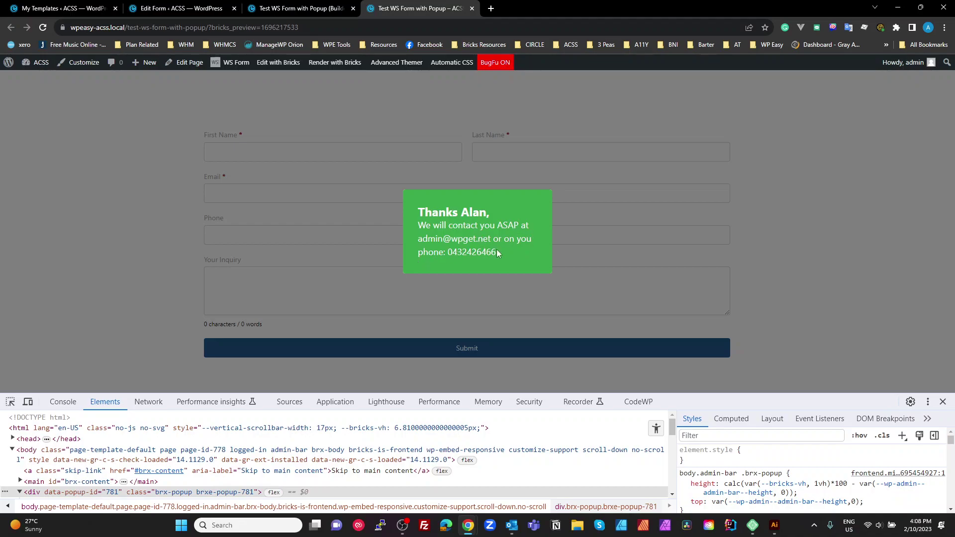
left_click(798, 276)
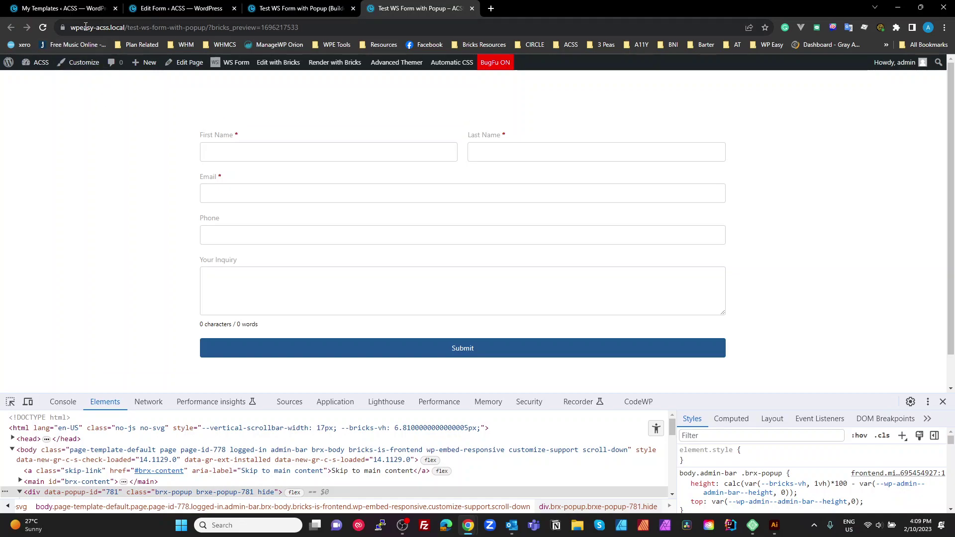
Open the Success Popup template from the Bricks My Templates list in Bricks Builder
left_click(80, 9)
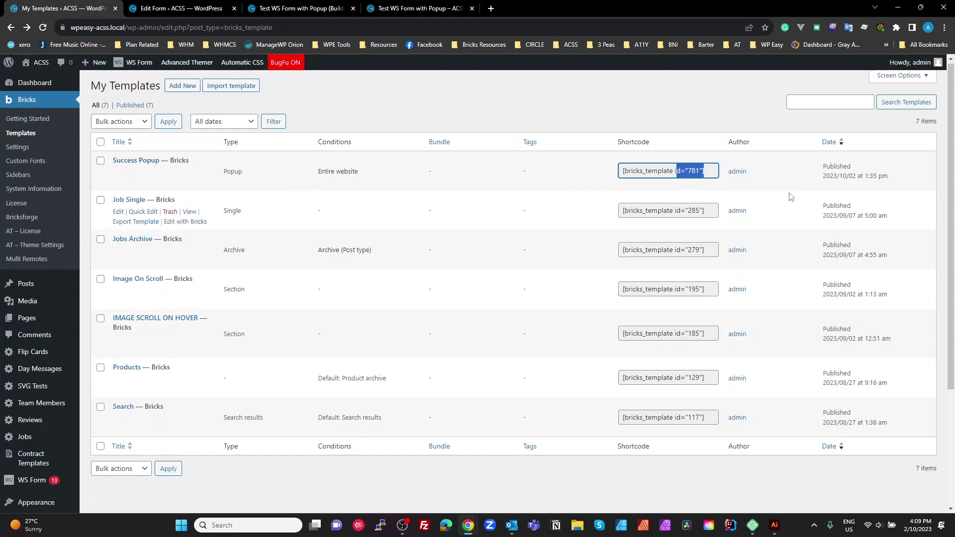
double_click(232, 171)
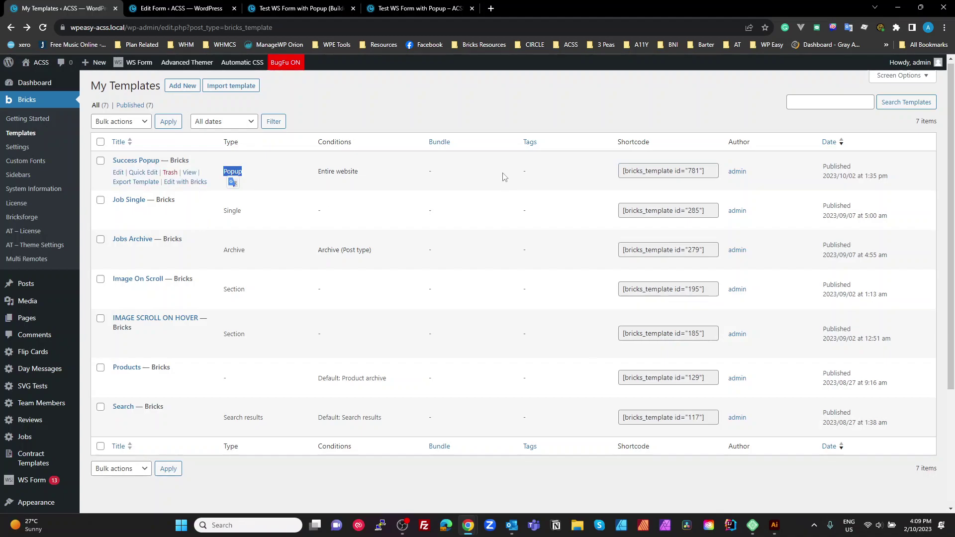
left_click(350, 174)
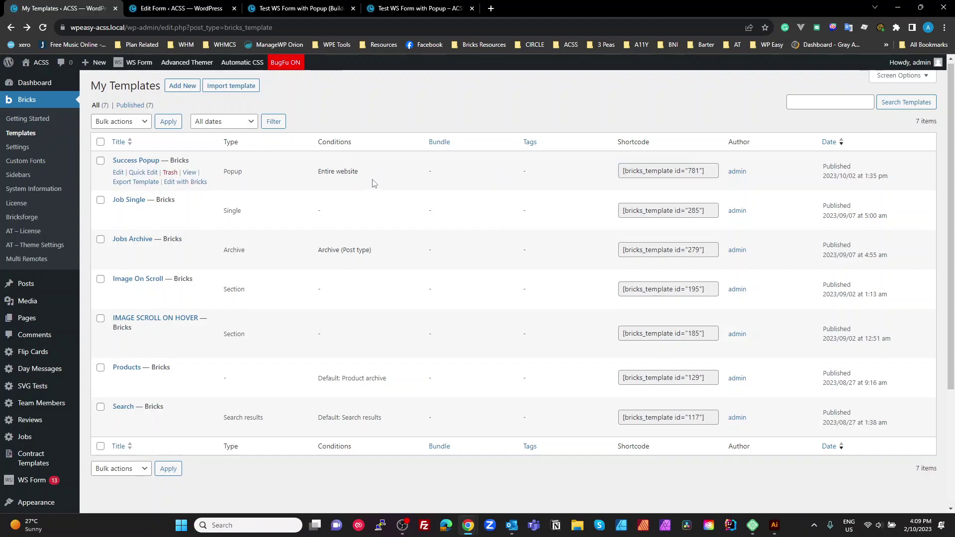
left_click(194, 183)
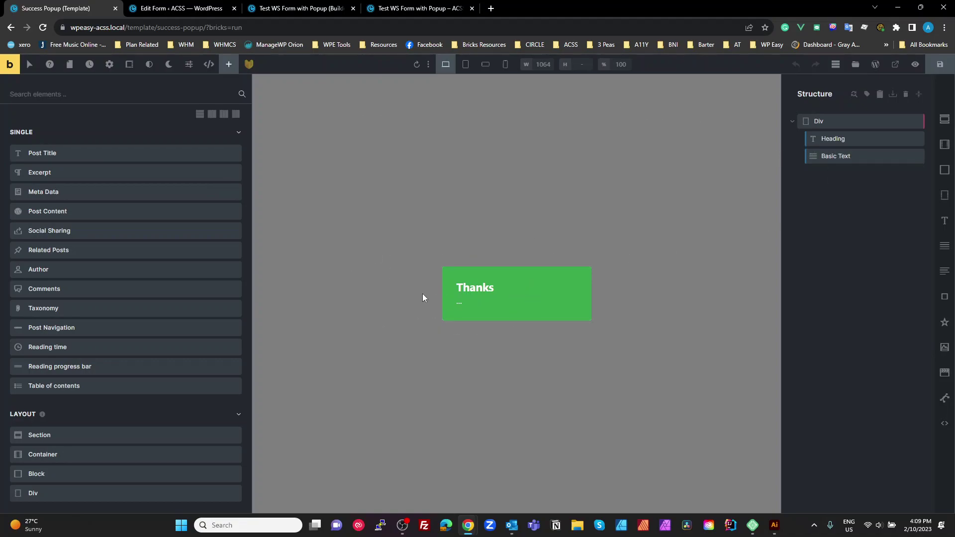
Select the Heading element to show its Thanks text, popup__heading class and h3 tag, zoomed in
left_click(834, 139)
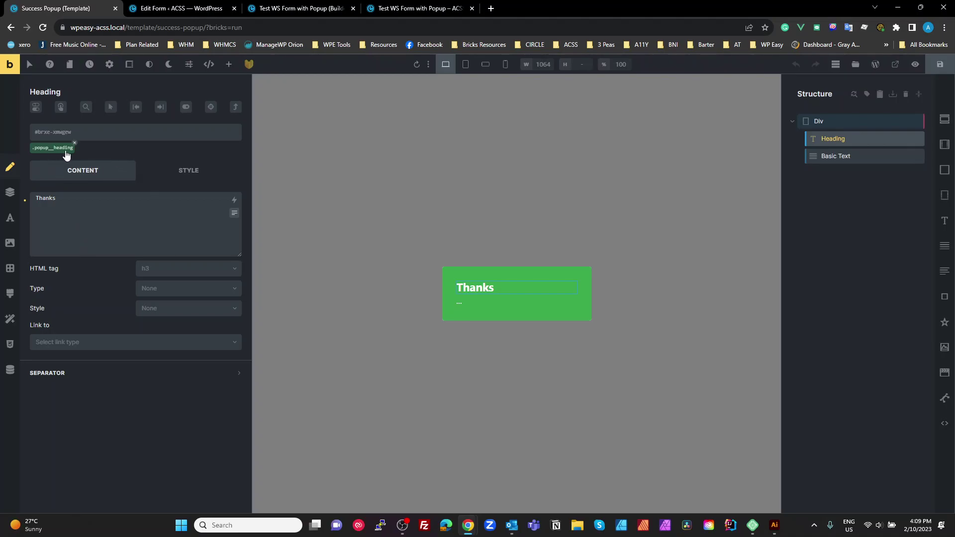
key("ctrl+plus")
key("ctrl+plus")
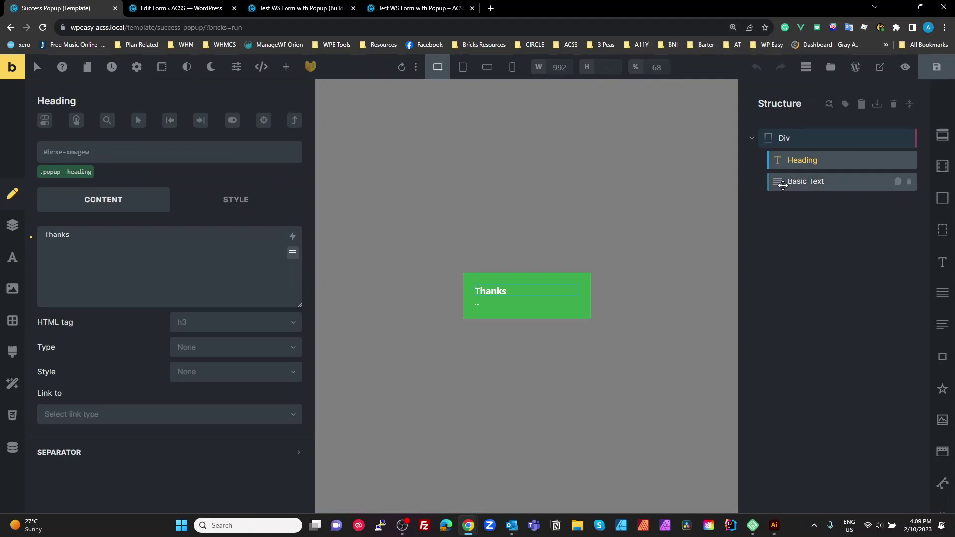
left_click(781, 182)
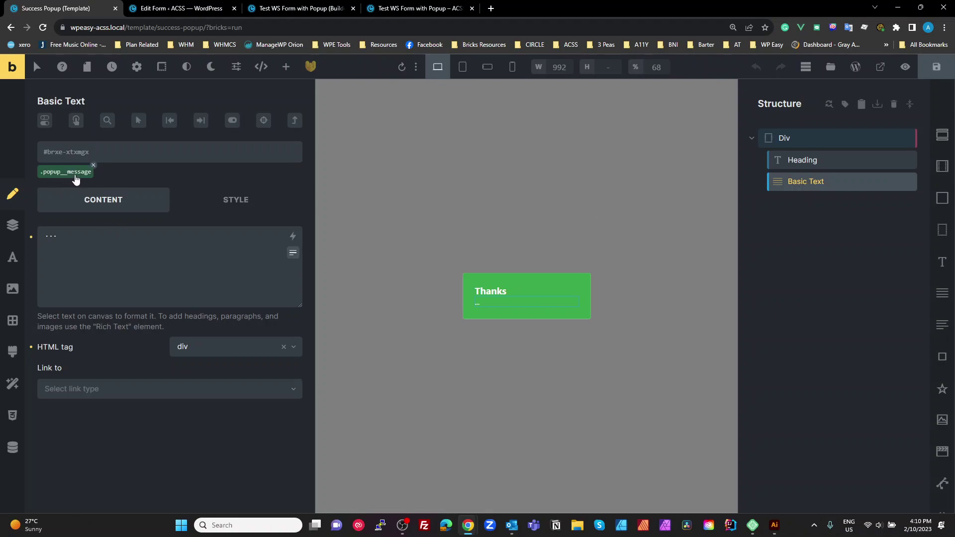
left_click(65, 240)
key("ctrl+a")
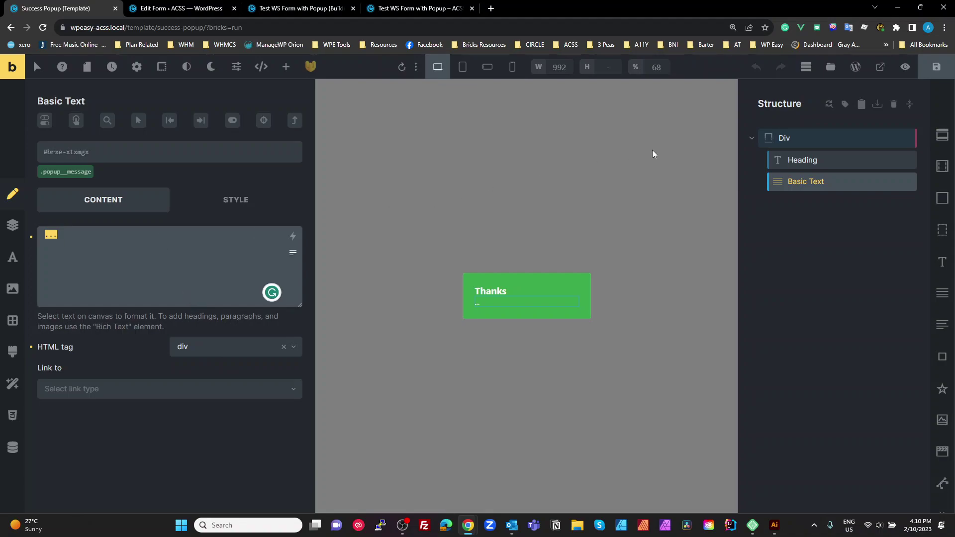
left_click(794, 161)
left_click(794, 182)
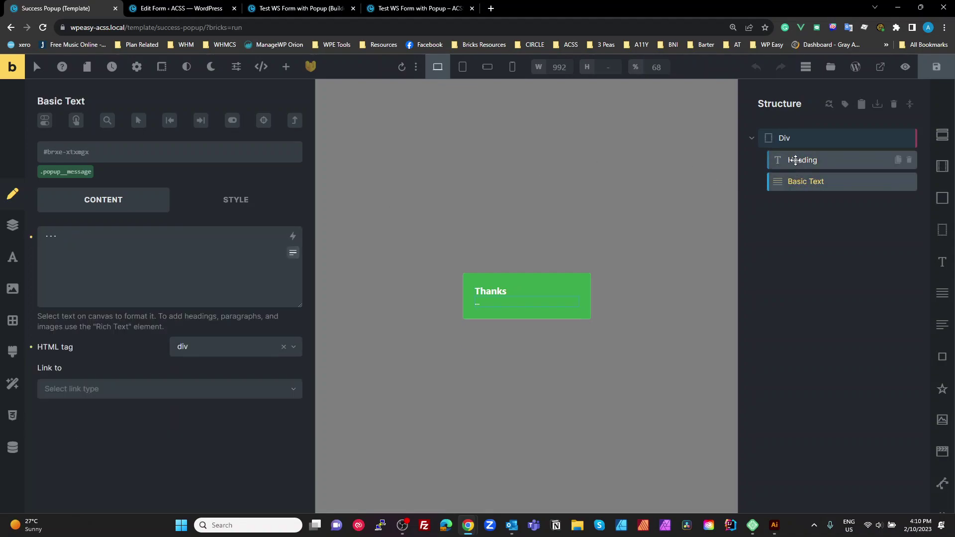
left_click(795, 160)
left_click(794, 141)
left_click(794, 159)
left_click(798, 180)
left_click(808, 161)
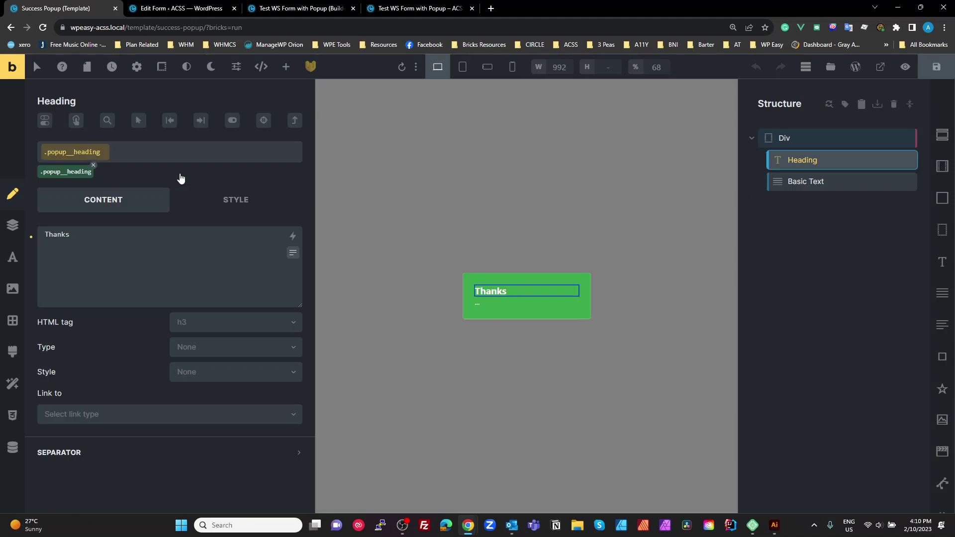
left_click(796, 181)
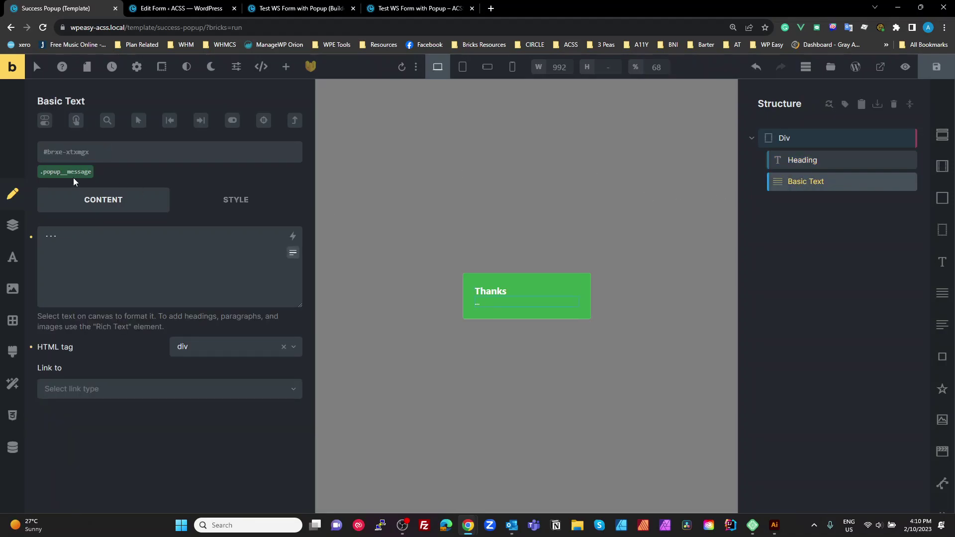
left_click(73, 173)
left_click(853, 264)
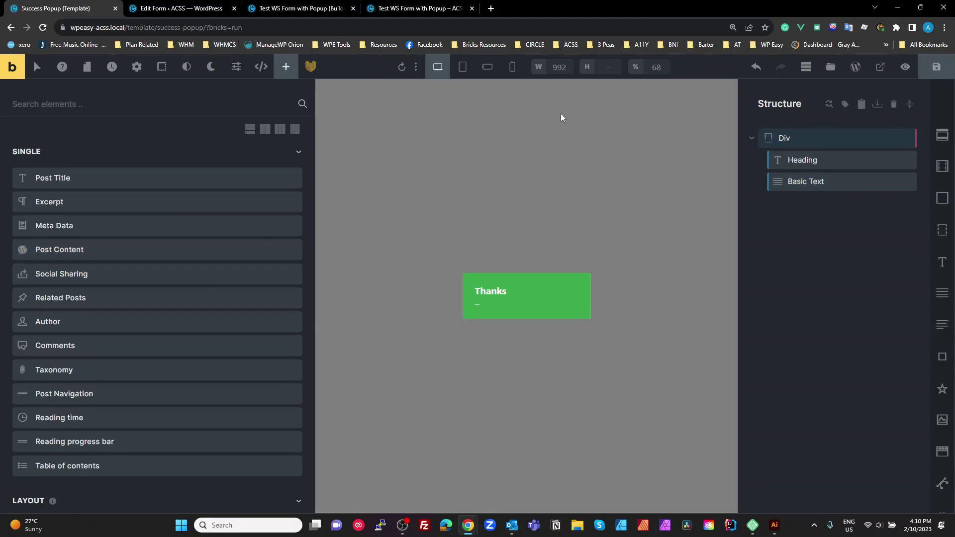
Open the Run JavaScript action settings for the Contact Us No redirect form, leaving its type unchanged
left_click(197, 12)
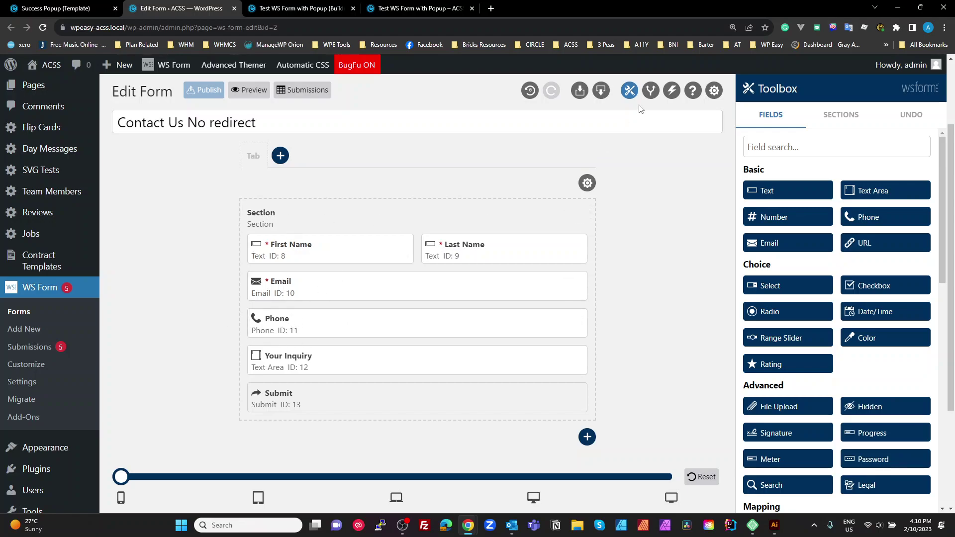
left_click(670, 91)
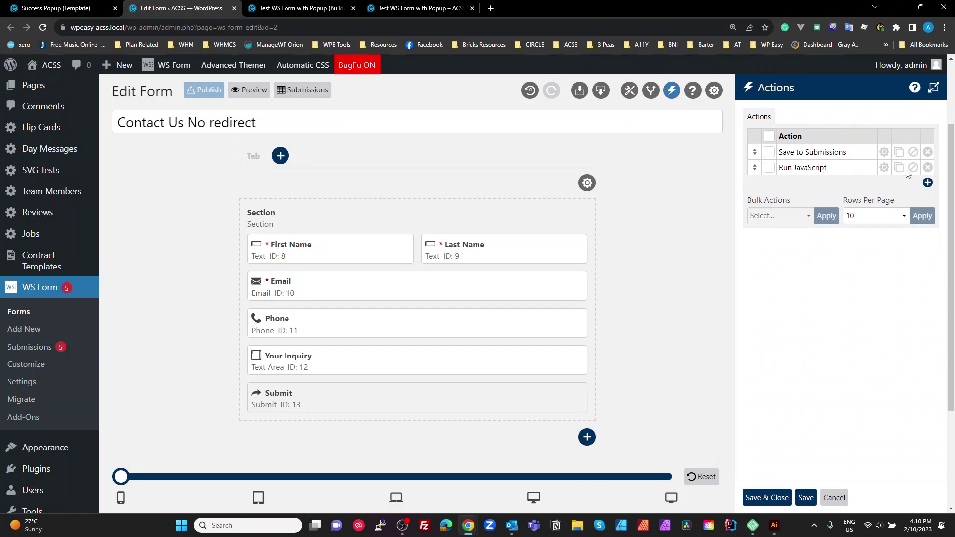
left_click(886, 168)
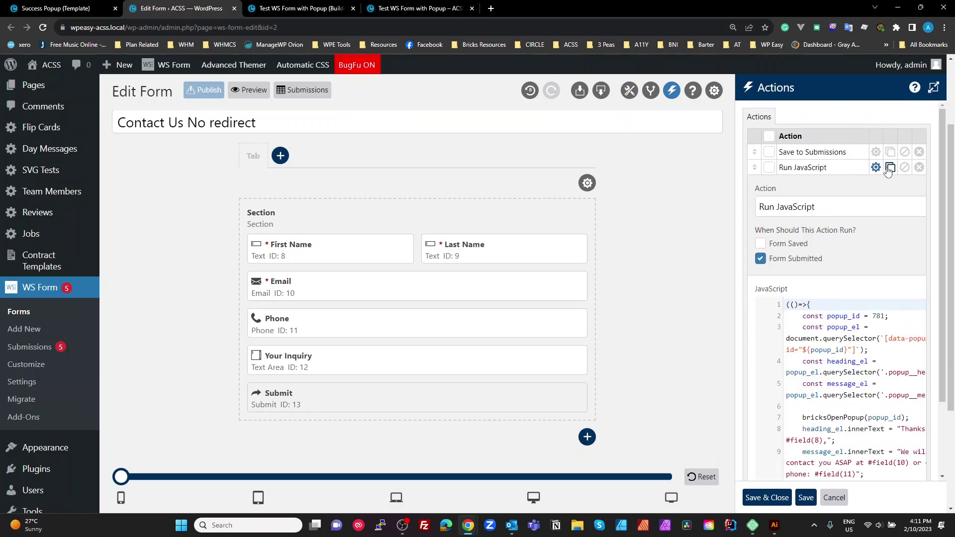
left_click(819, 212)
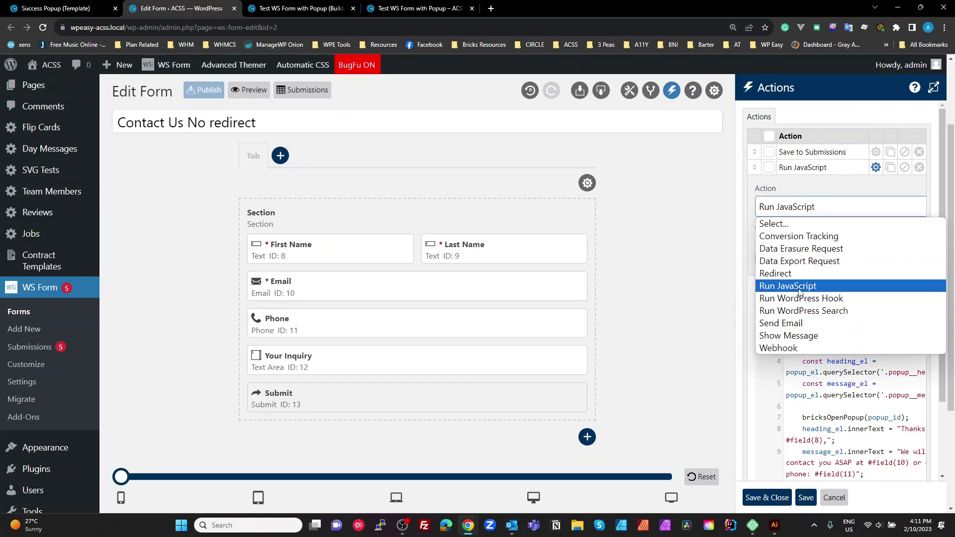
left_click(824, 190)
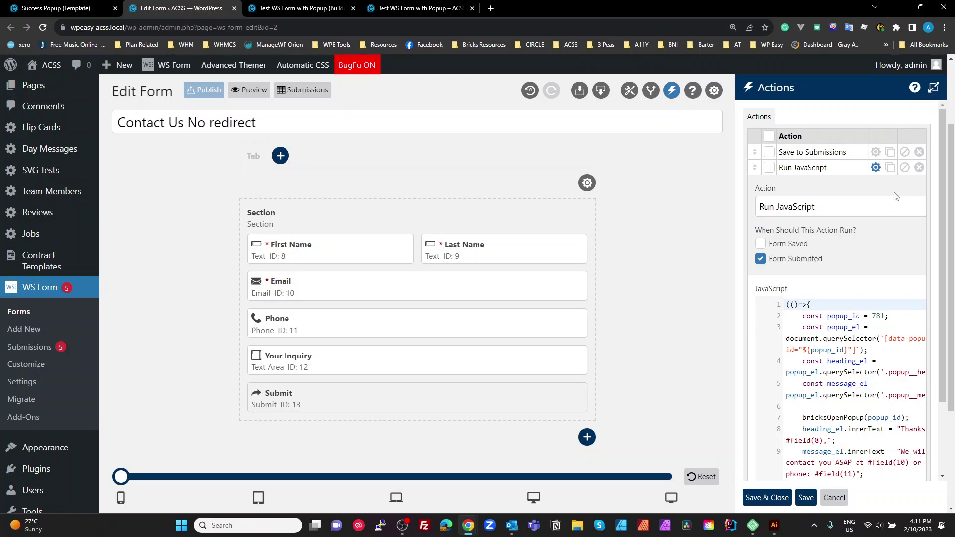
Widen the actions panel and walk through the Run JavaScript code line by line
left_click(935, 87)
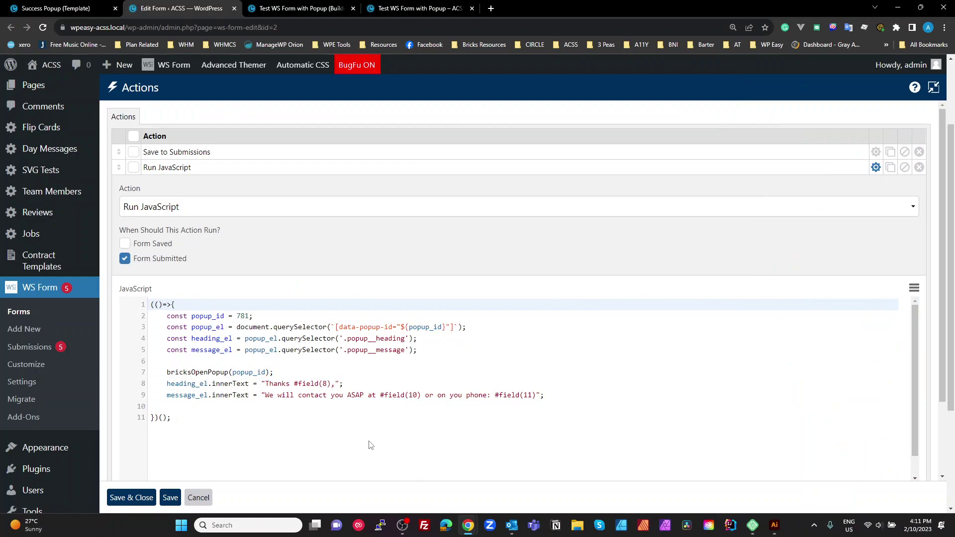
left_click_drag(369, 441, 152, 395)
left_click(189, 305)
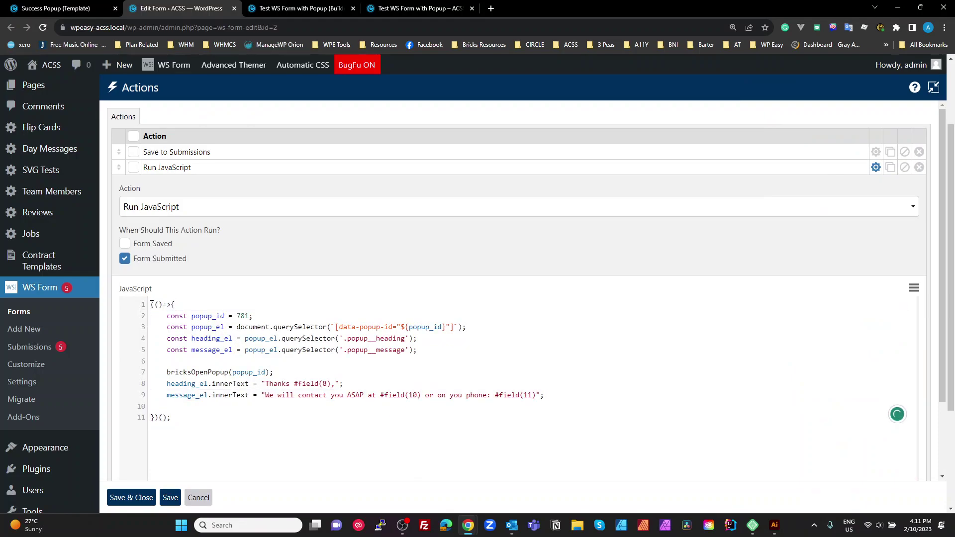
key("shift+End")
left_click(197, 413)
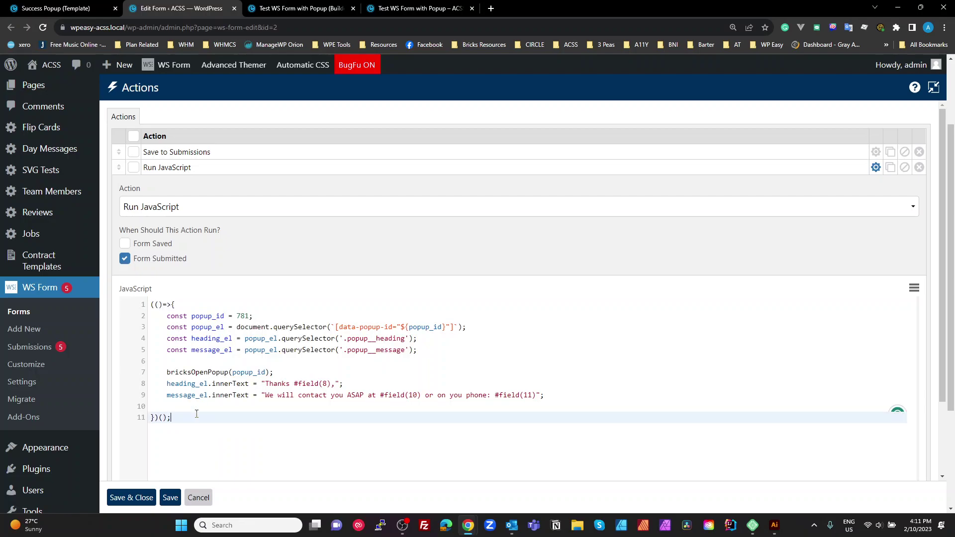
left_click(199, 316)
key("Down")
key("Down")
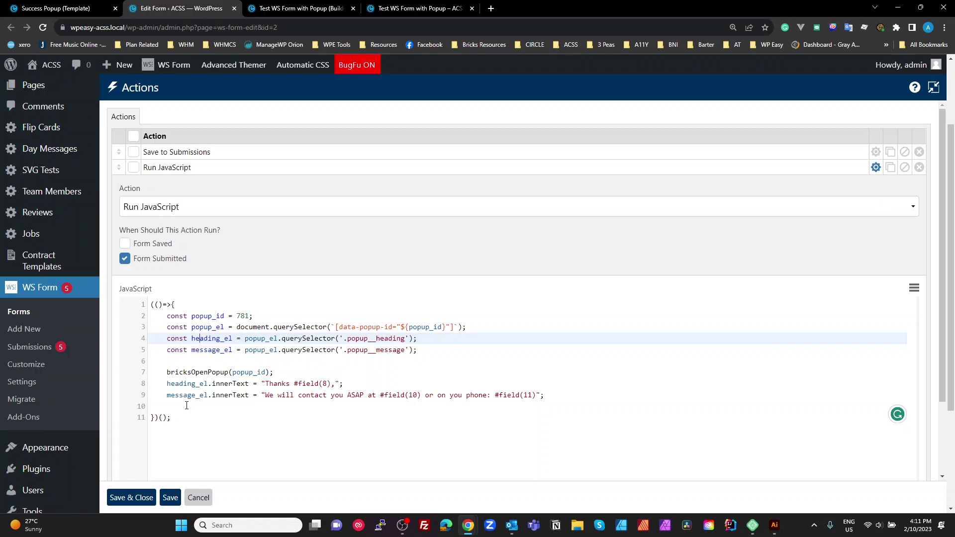
left_click(160, 307)
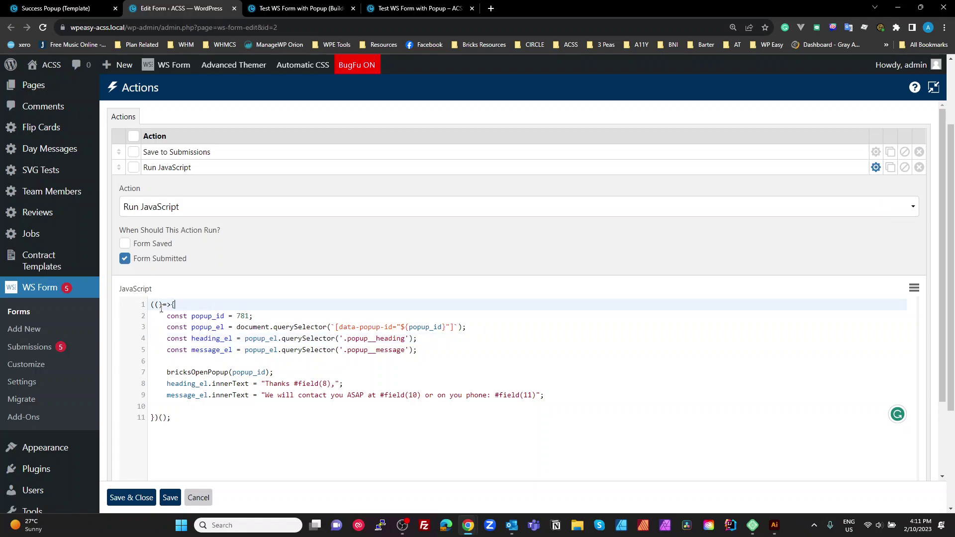
Highlight the popup_id variable and its value 781, then return to the Success Popup template
double_click(199, 316)
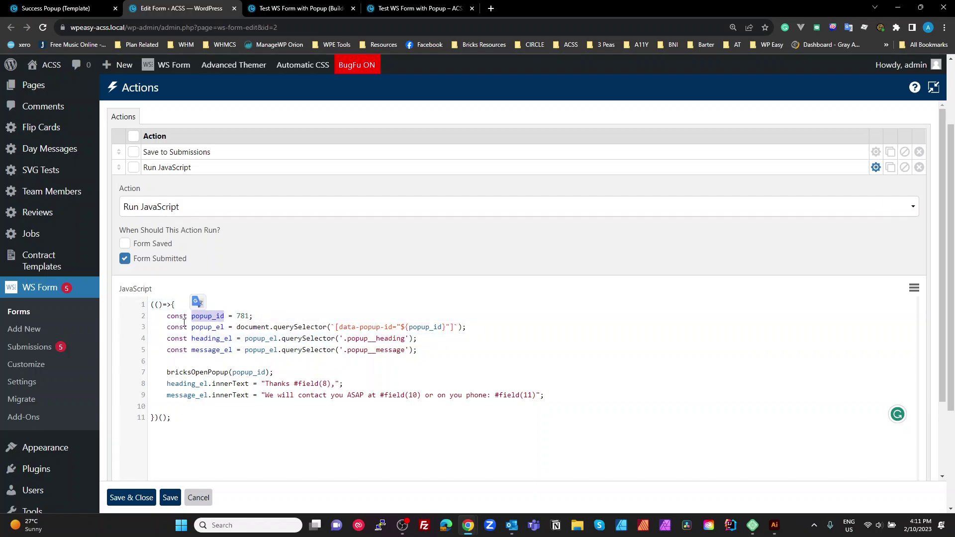
double_click(243, 315)
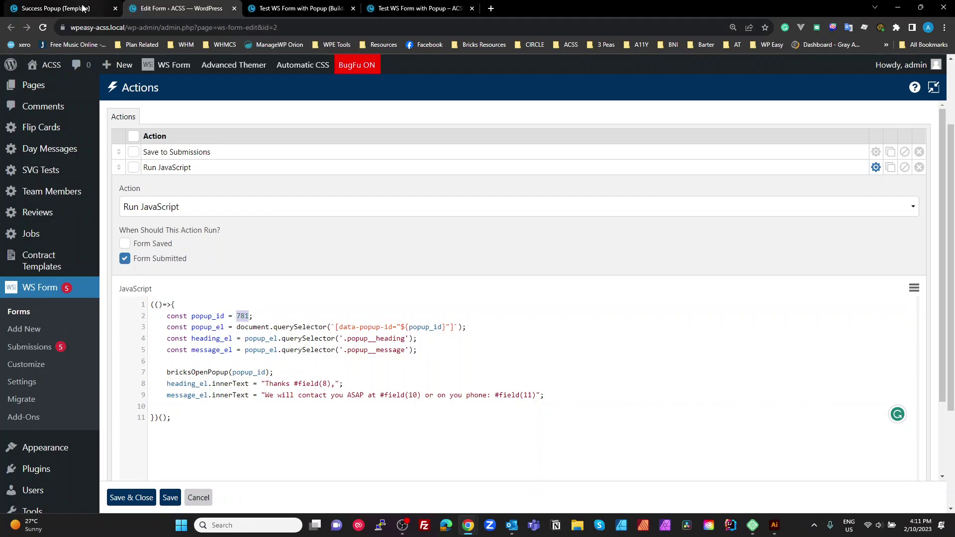
left_click(54, 8)
Return to the Bricks templates list, reset the zoom, and highlight ID 781 in the Success Popup shortcode
left_click(16, 29)
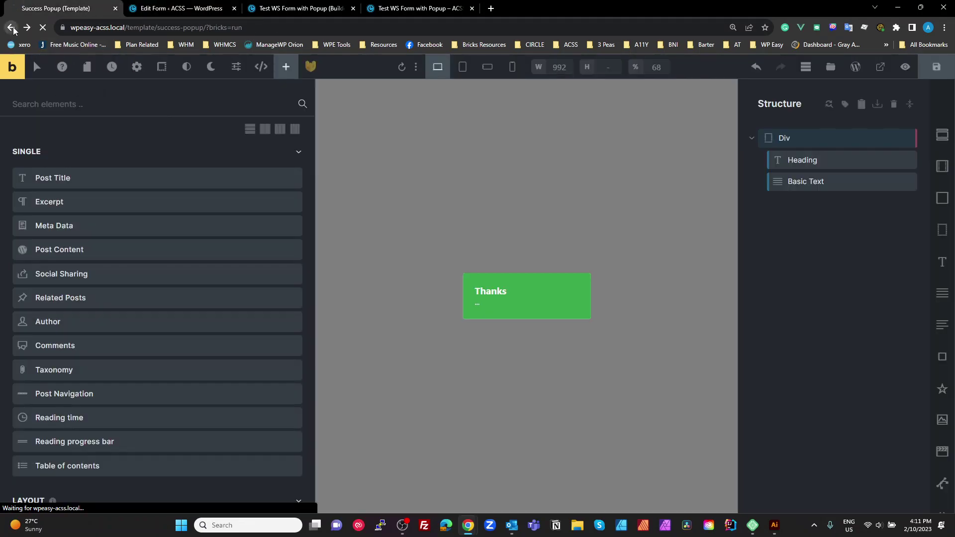
left_click(525, 90)
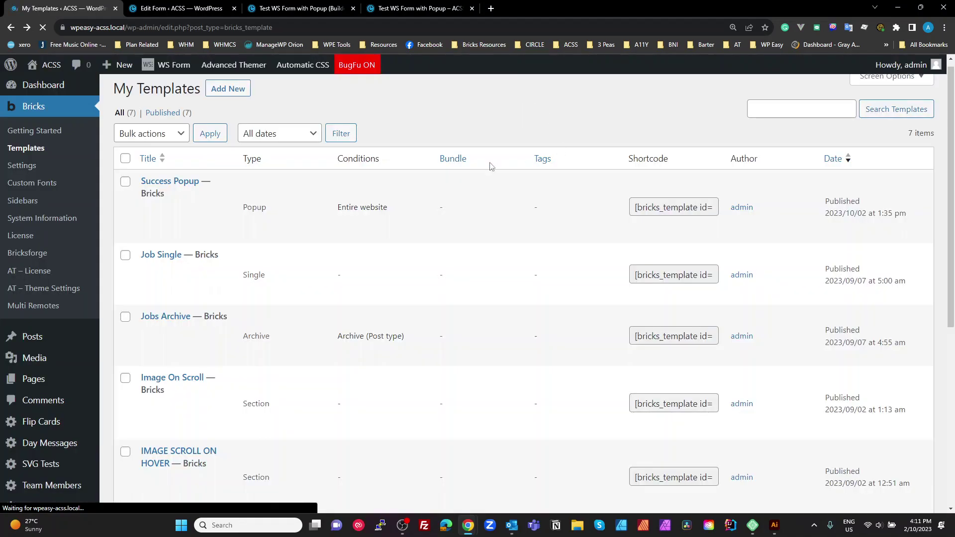
mouse_move(167, 195)
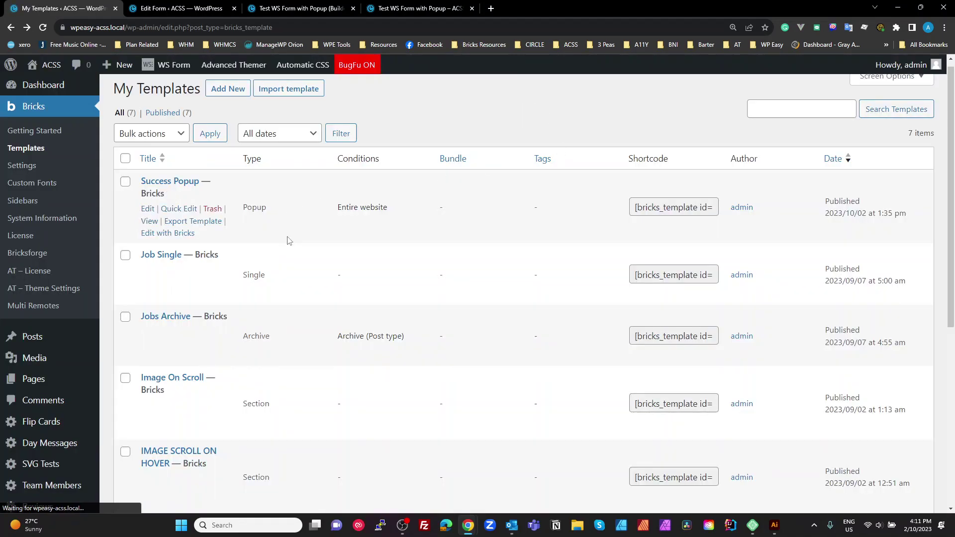
key("ctrl+minus")
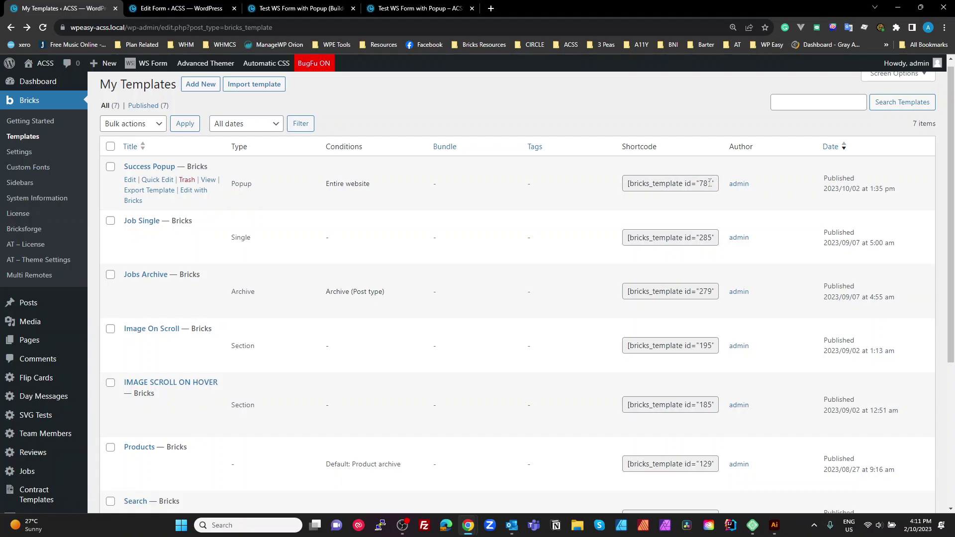
left_click_drag(710, 183, 697, 186)
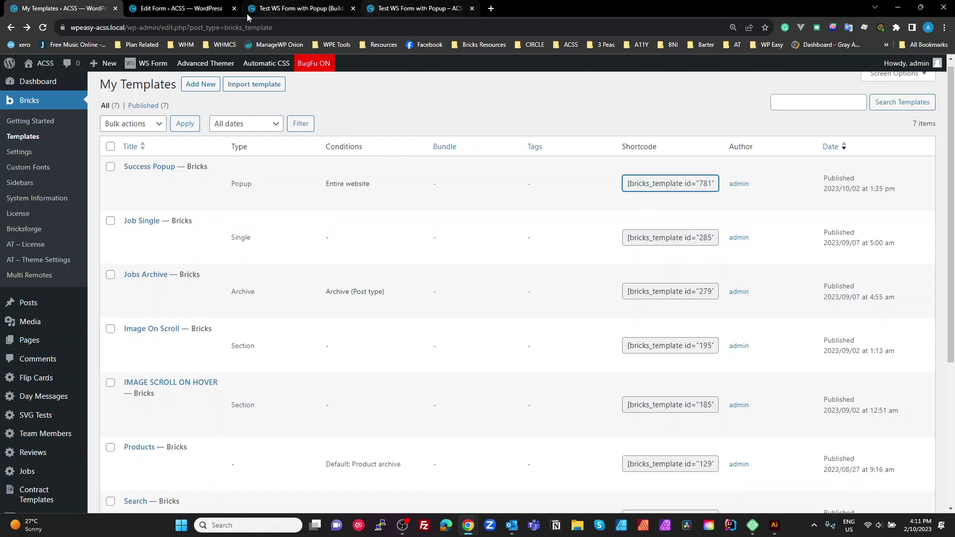
left_click(318, 8)
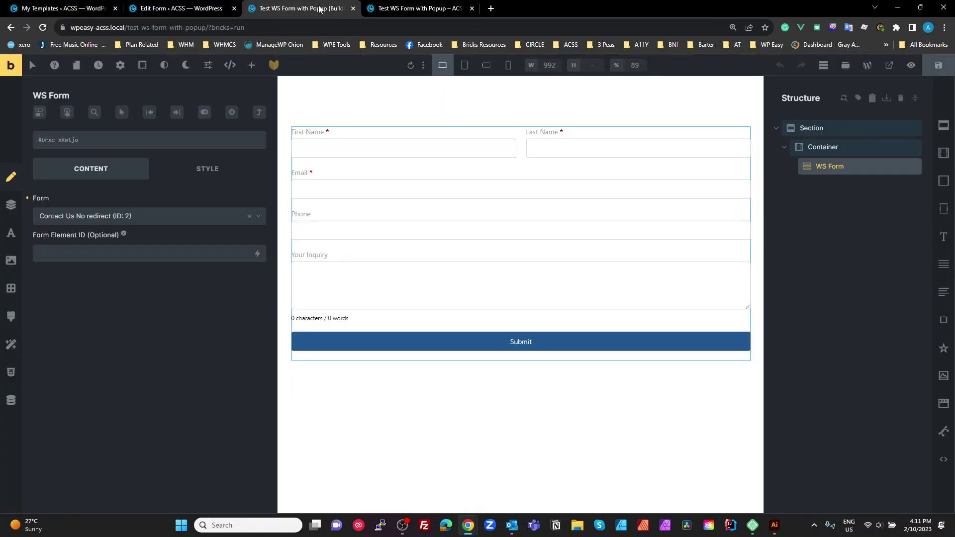
left_click(167, 9)
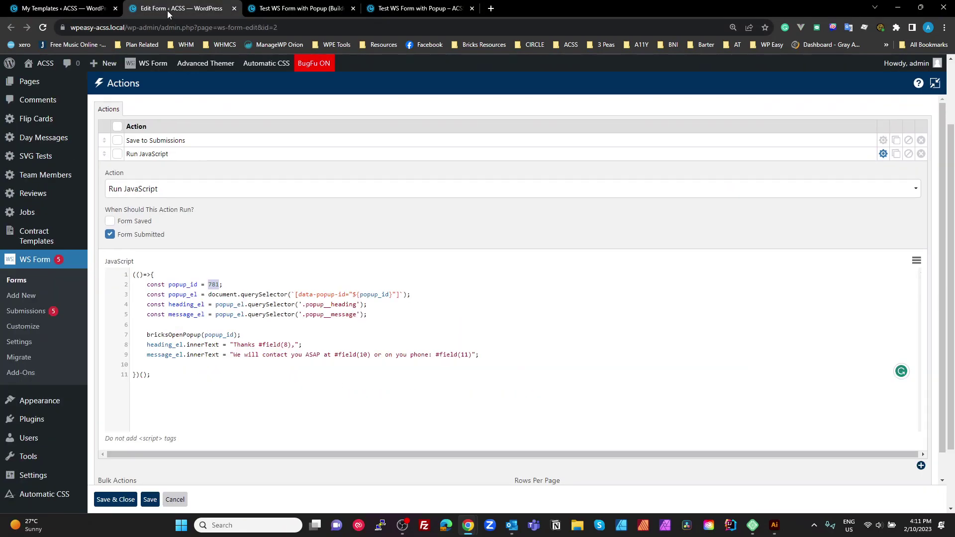
left_click(233, 282)
key("ctrl+plus")
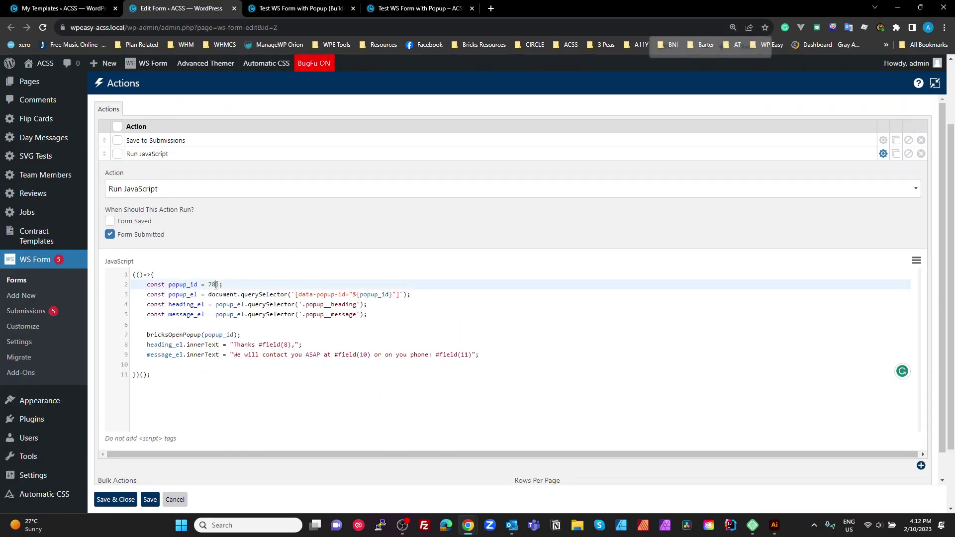
key("ctrl+plus")
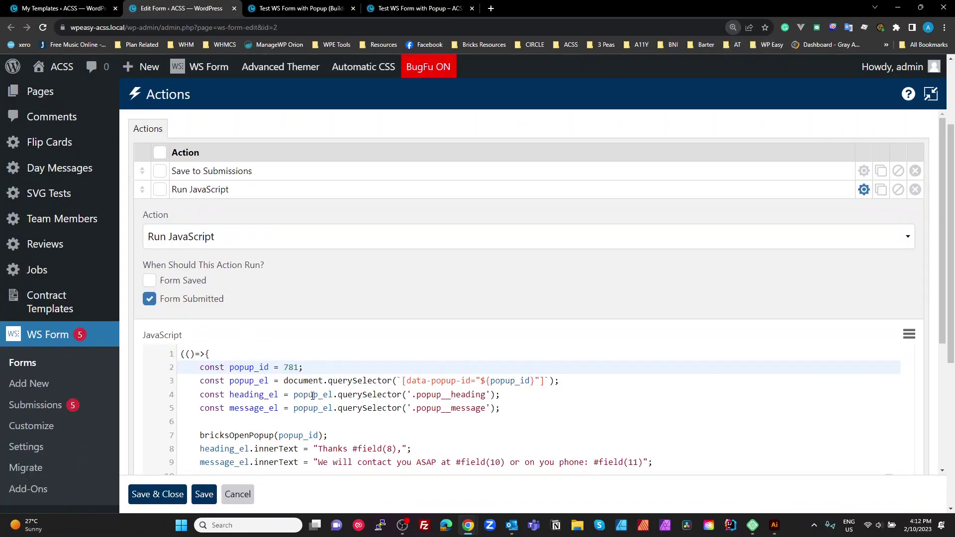
key("ctrl+minus")
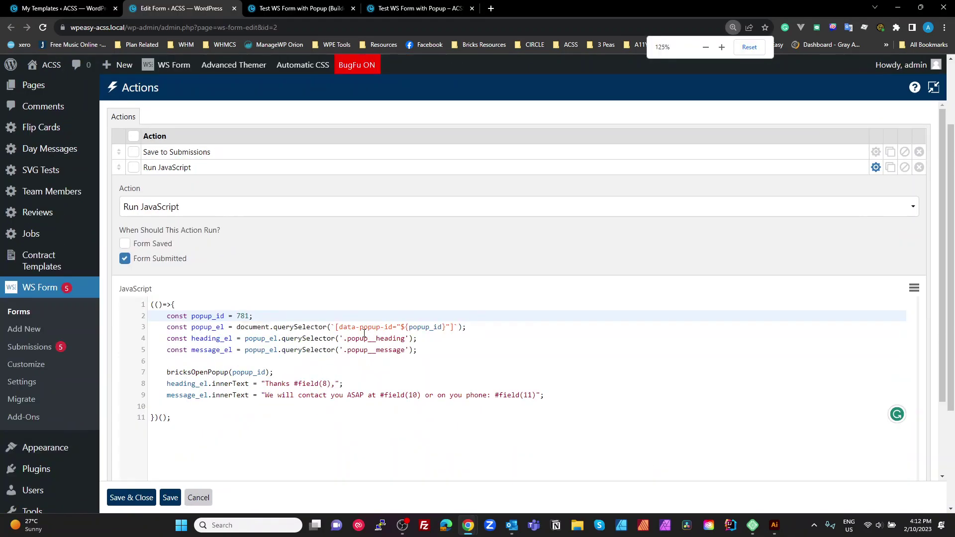
left_click(365, 334)
left_click(214, 327)
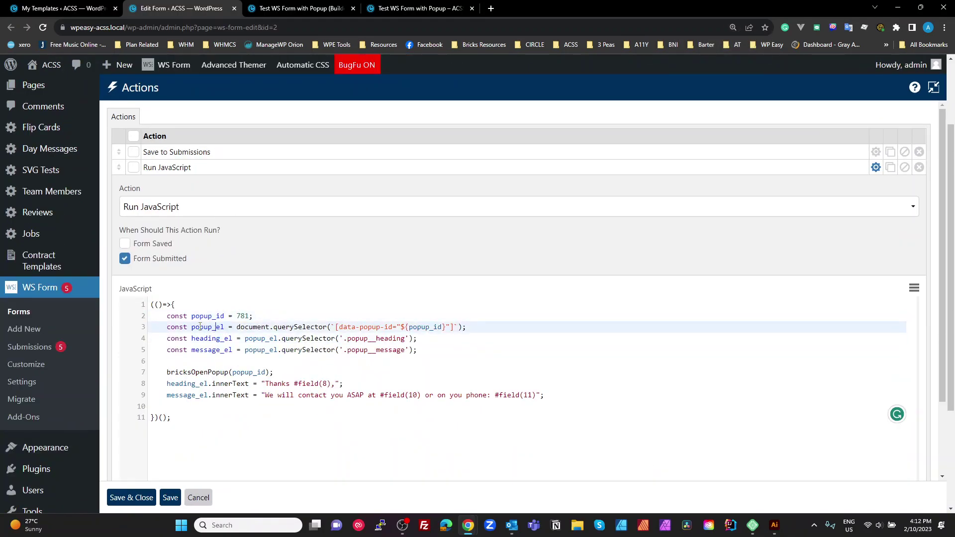
double_click(200, 326)
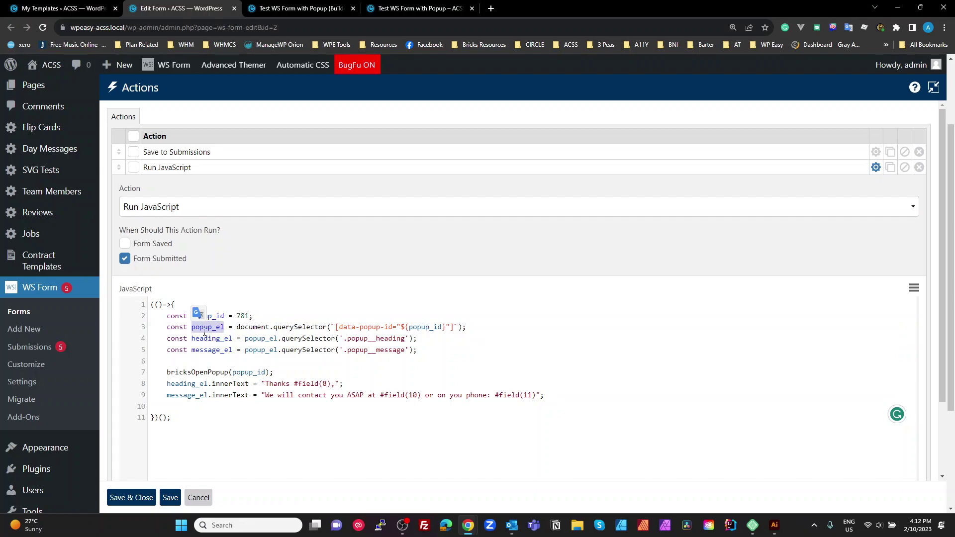
left_click(251, 328)
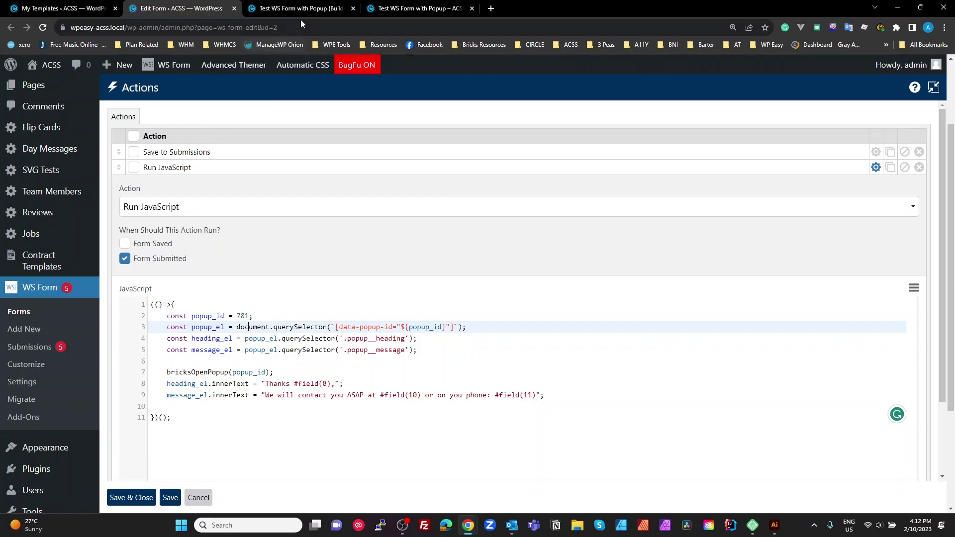
Autofill the name, email and phone on the frontend test form and submit it
left_click(431, 9)
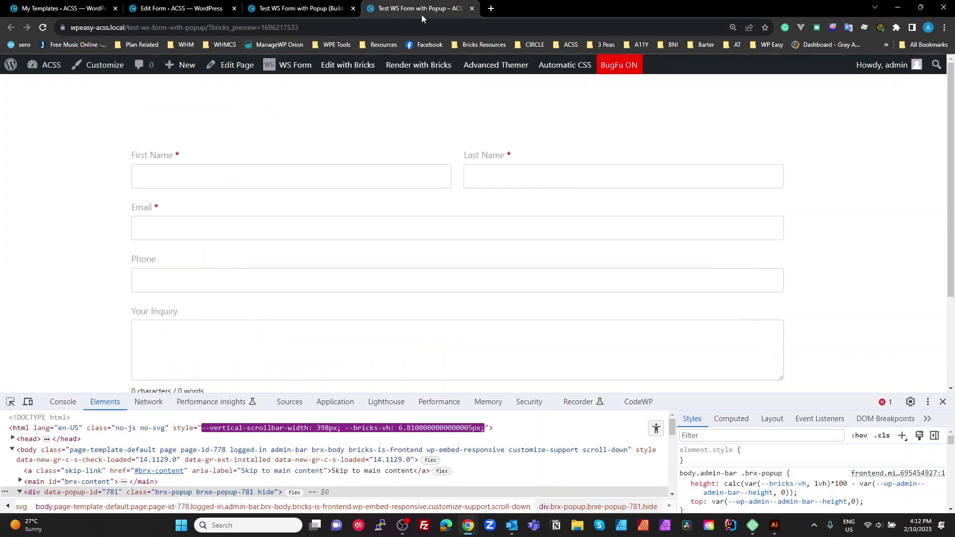
left_click(224, 180)
left_click(229, 223)
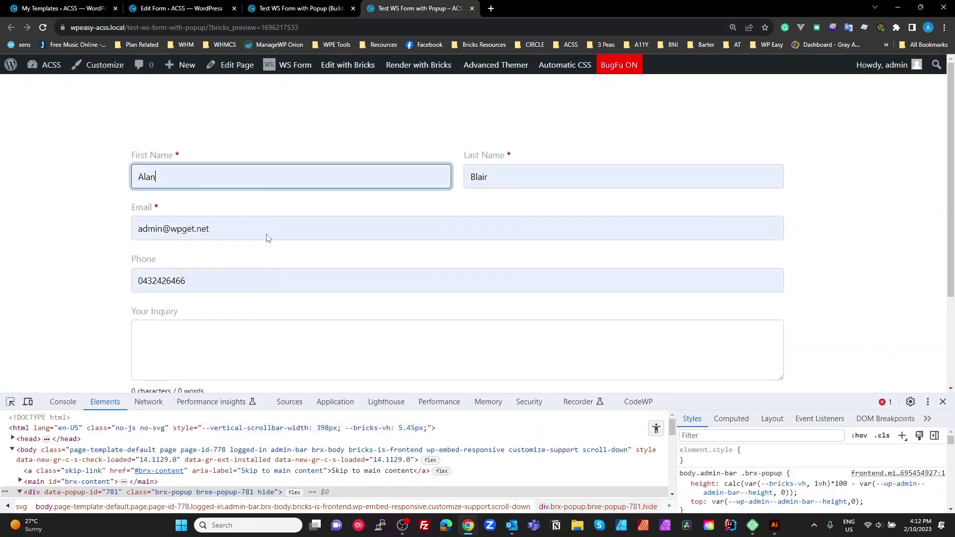
scroll(418, 277, "down", 2)
left_click(416, 324)
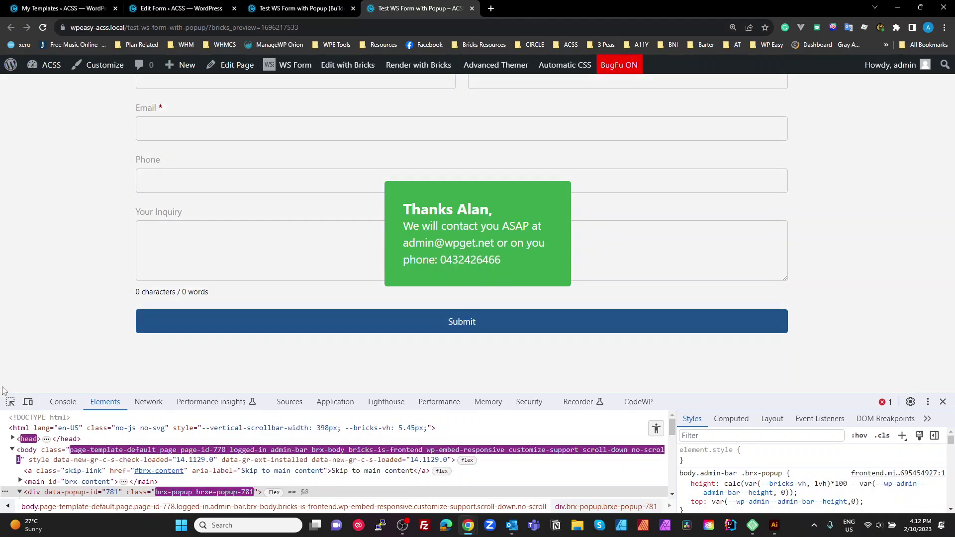
Inspect the green popup in developer tools and select its container div with data-popup-id 781
key("ctrl+shift+c")
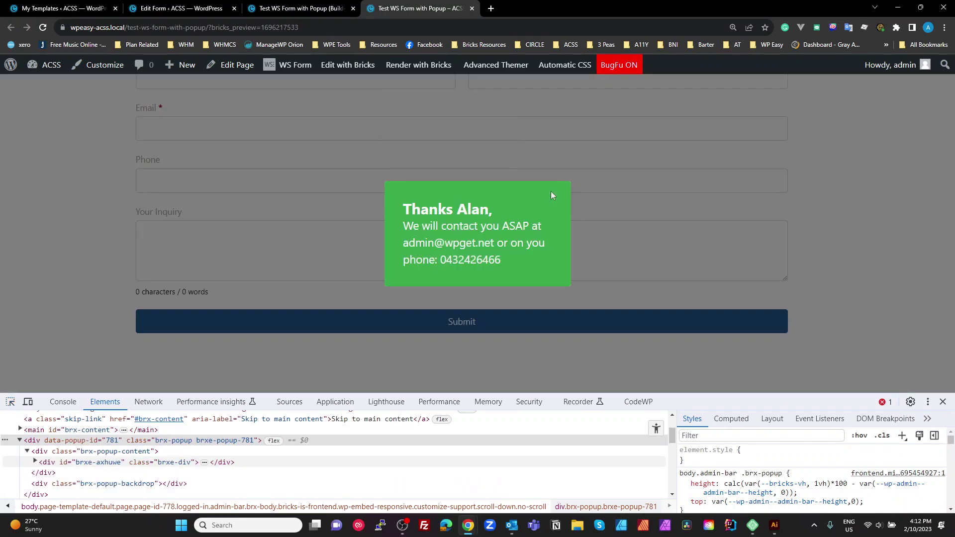
left_click(551, 191)
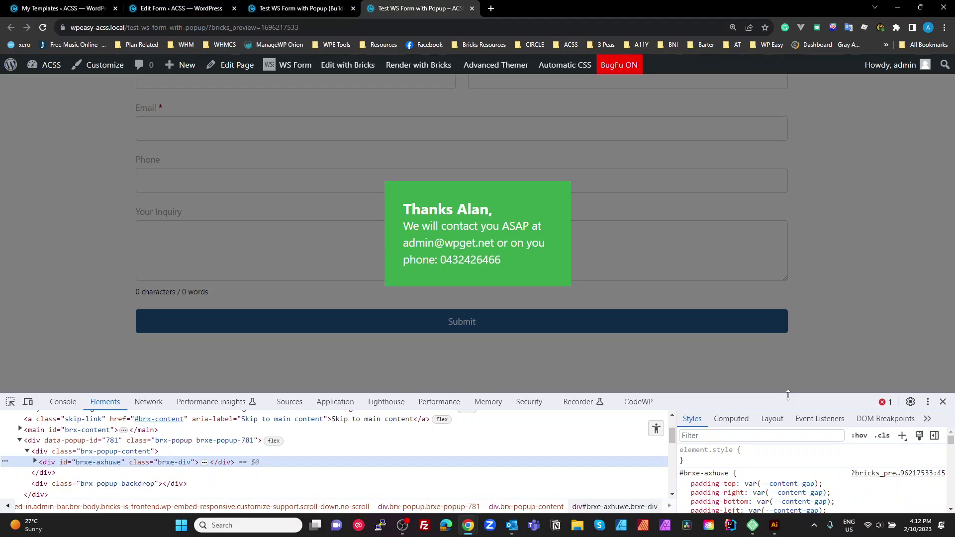
left_click_drag(787, 395, 788, 344)
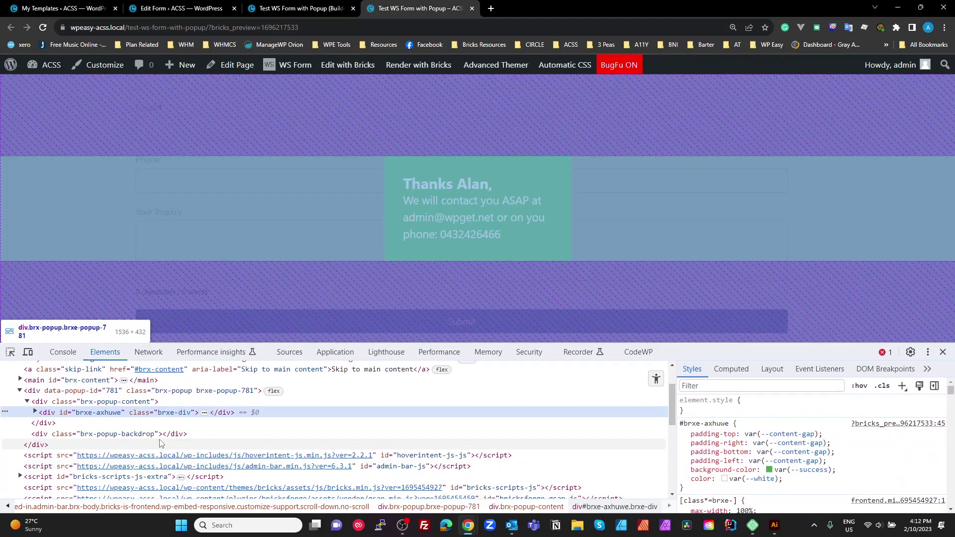
scroll(149, 442, "up", 2)
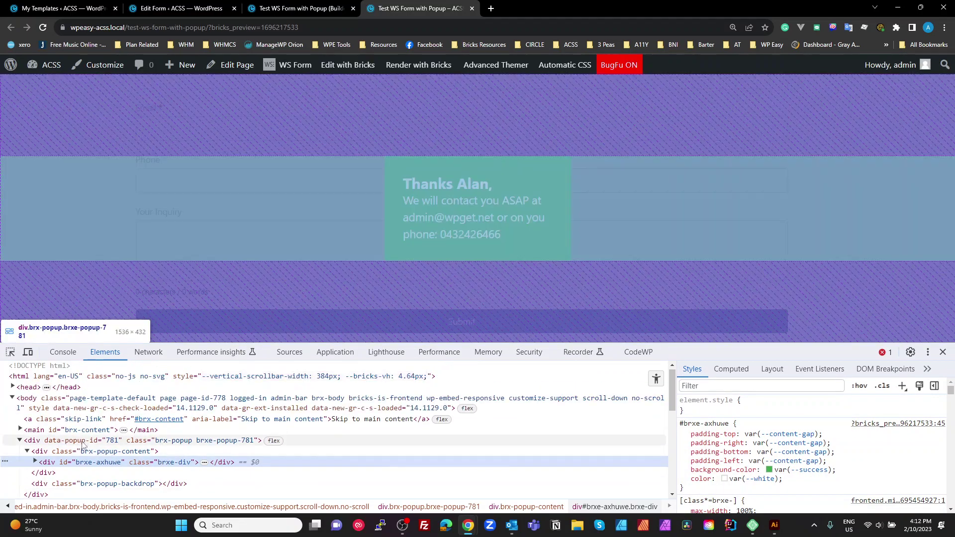
left_click(82, 441)
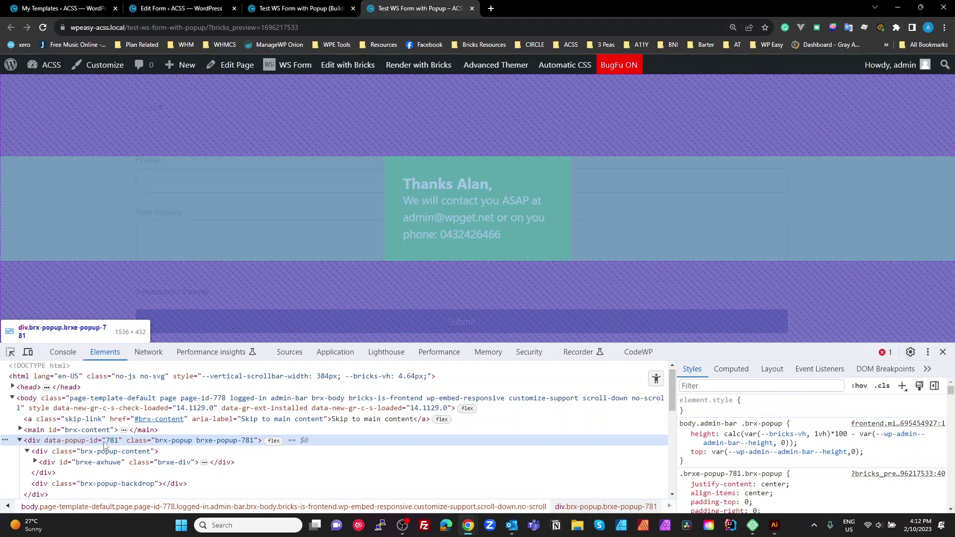
left_click(296, 8)
left_click(195, 7)
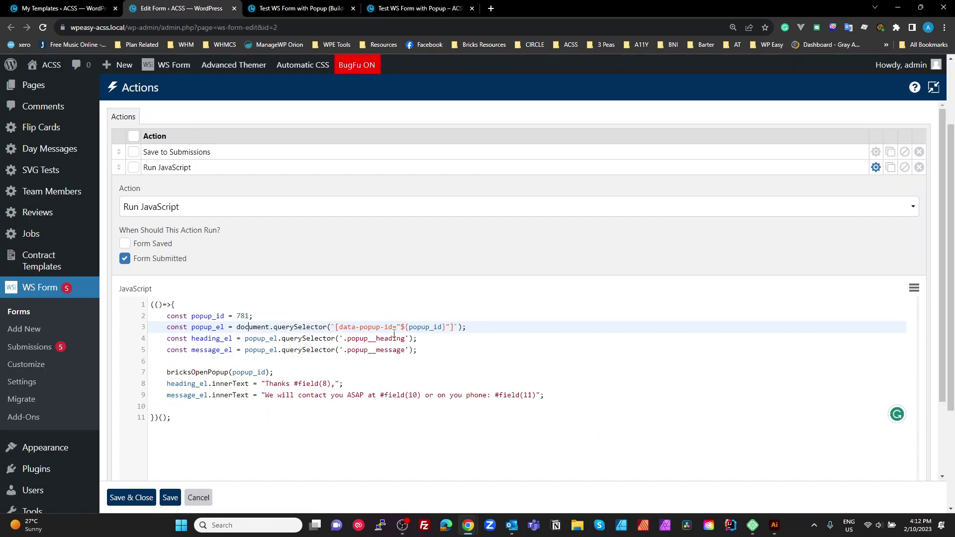
double_click(192, 327)
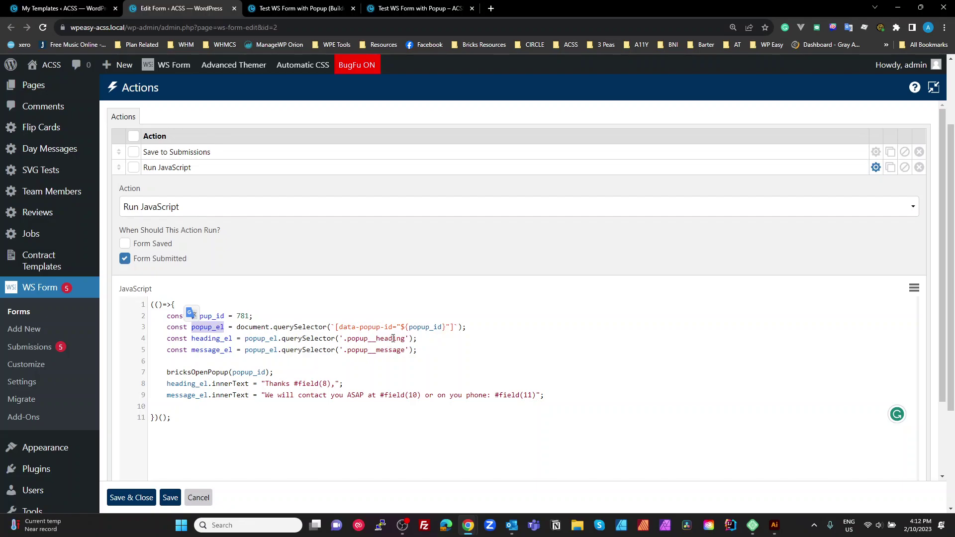
left_click_drag(405, 340, 349, 341)
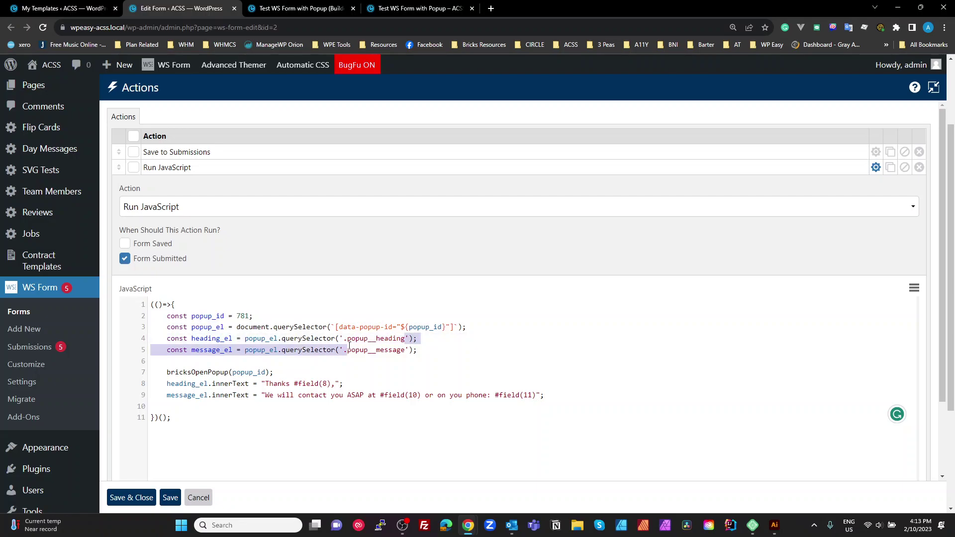
left_click(392, 356)
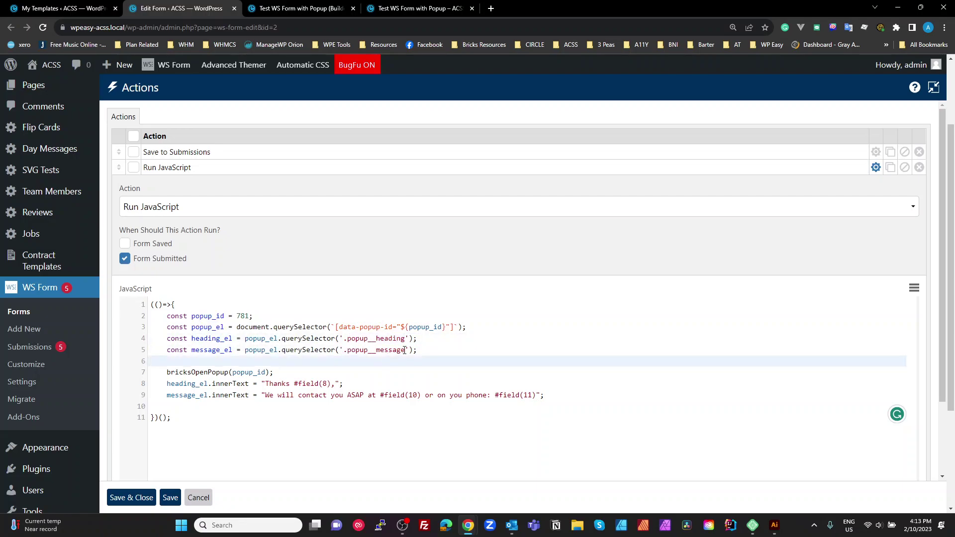
left_click_drag(405, 350, 348, 351)
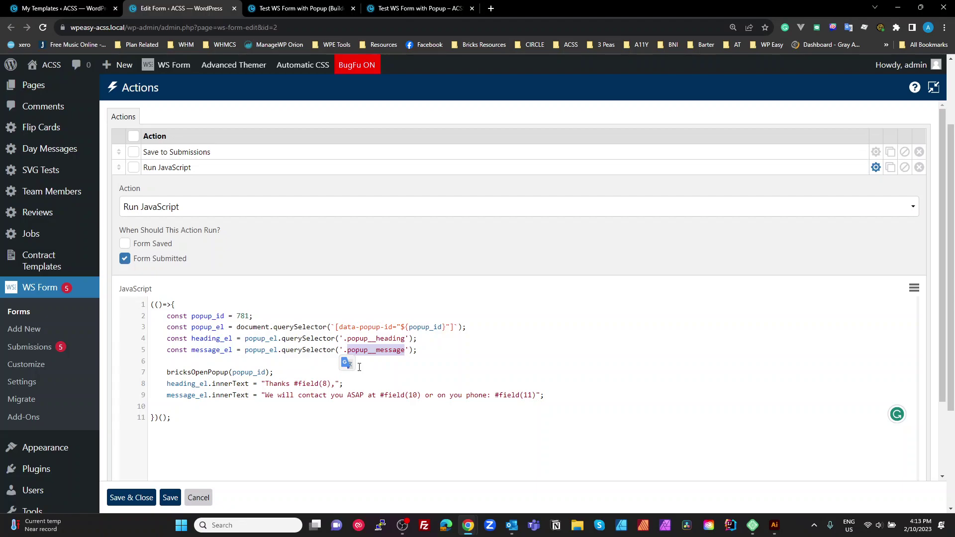
double_click(216, 340)
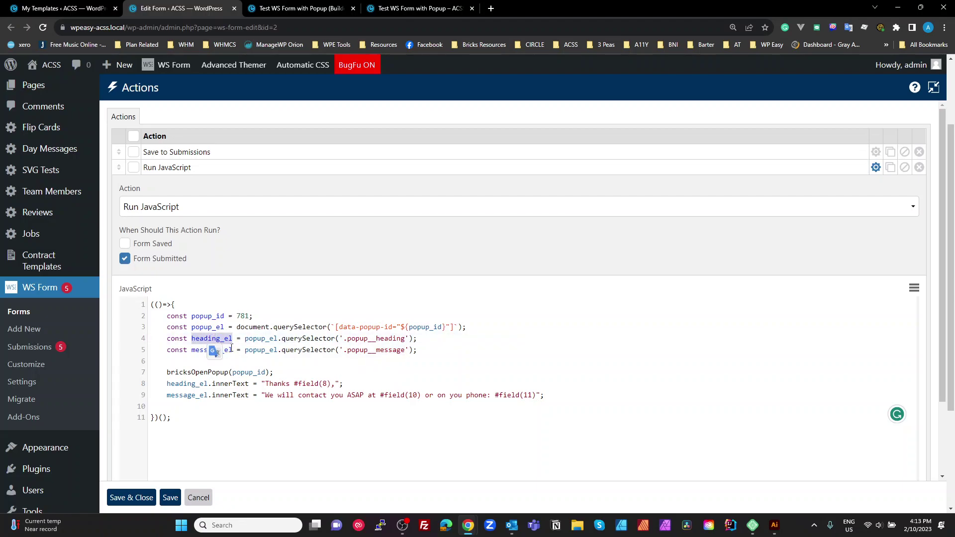
double_click(262, 340)
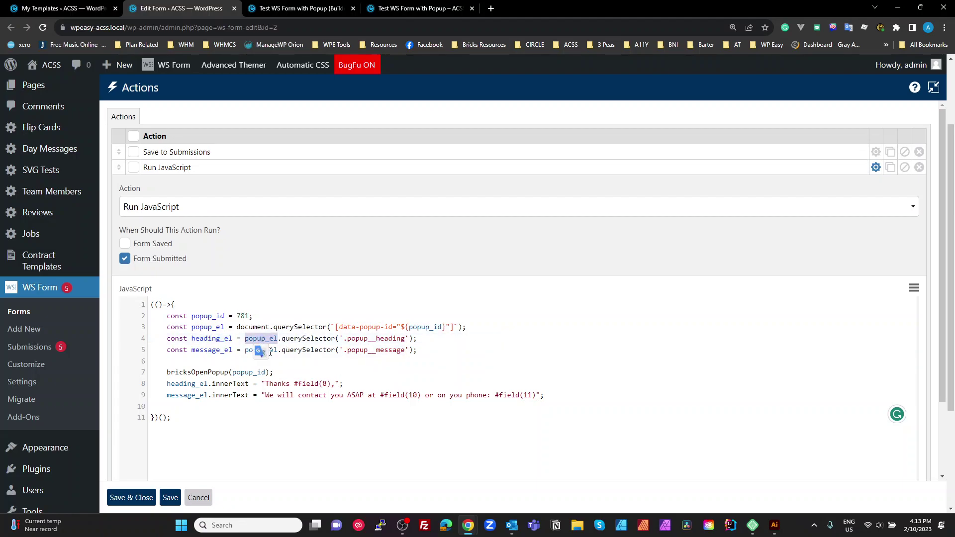
left_click(456, 348)
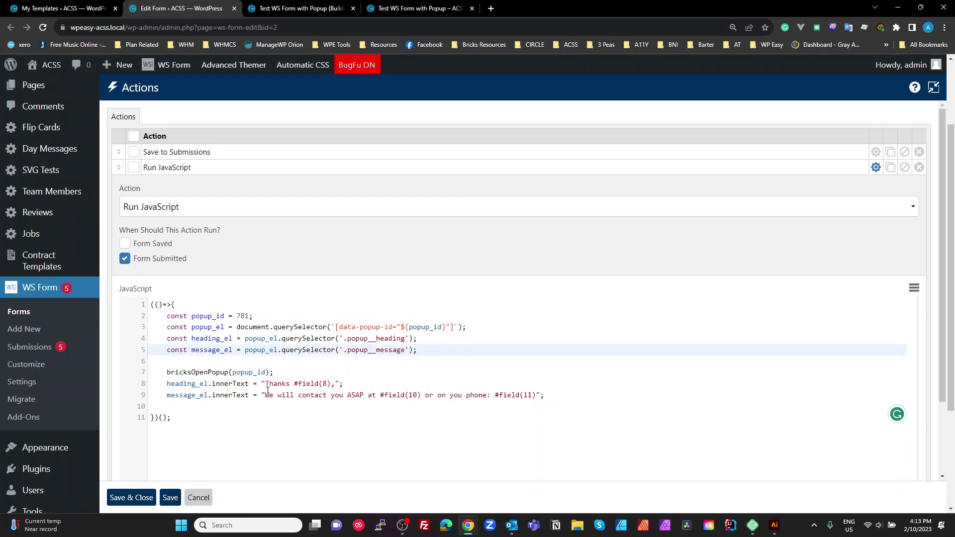
left_click(279, 367)
double_click(202, 372)
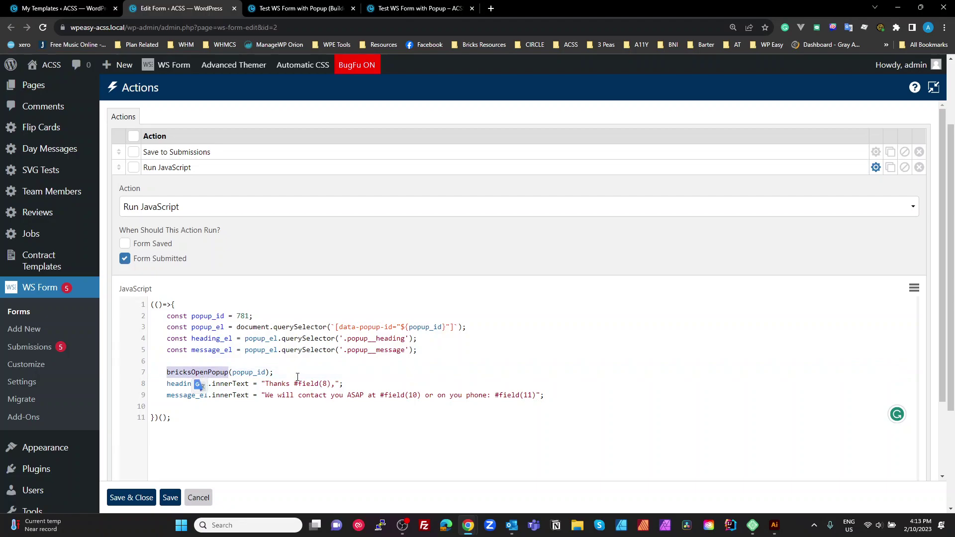
left_click(232, 406)
double_click(187, 384)
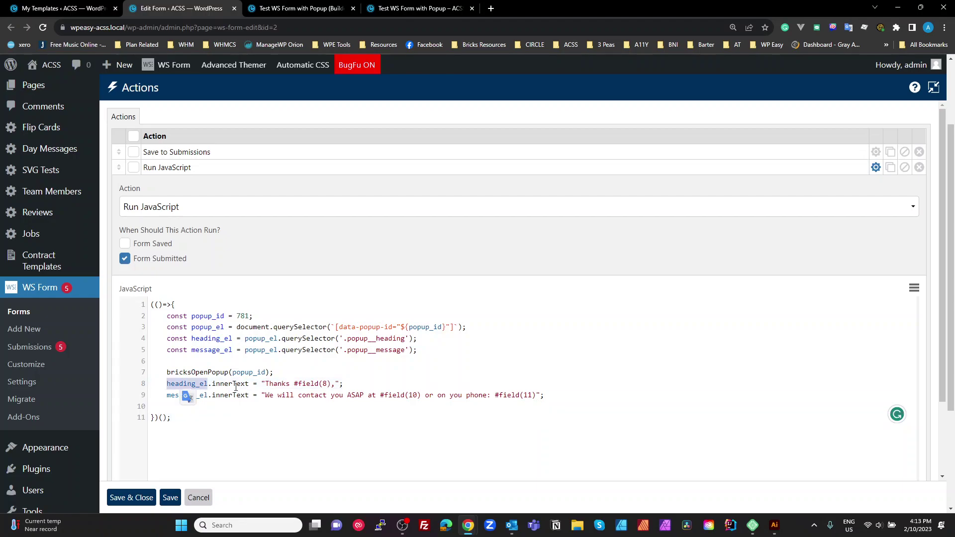
double_click(229, 384)
left_click(280, 383)
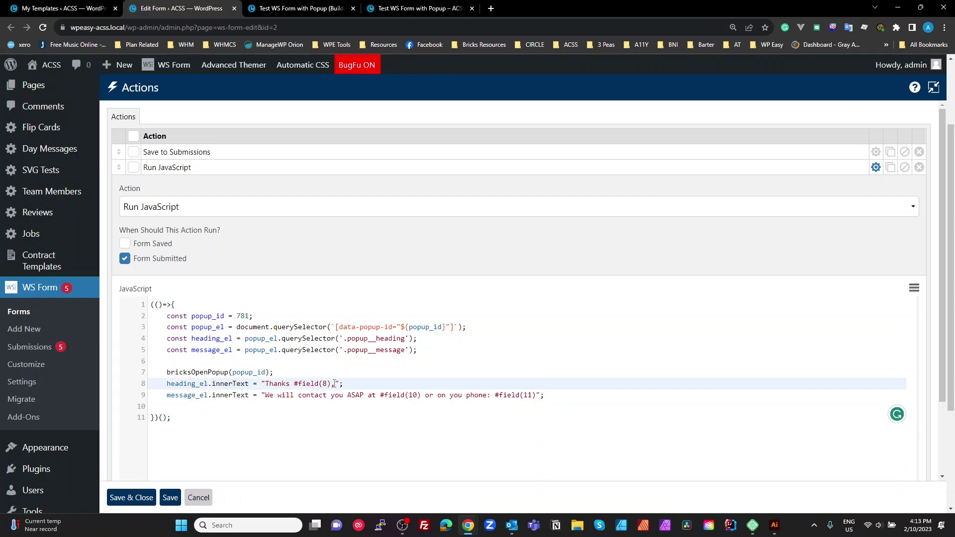
left_click(238, 398)
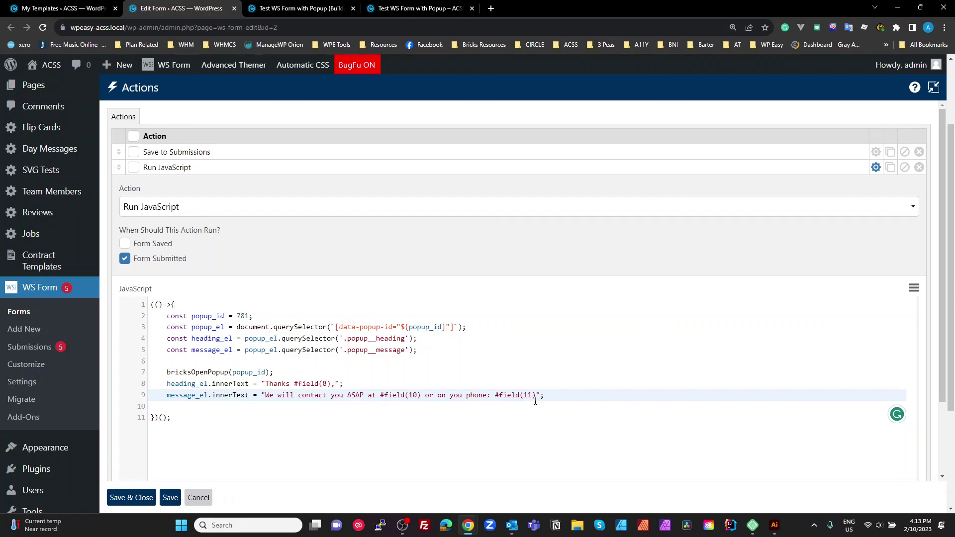
Replace #field(8) in the heading with the First Name (ID: 8) field variable
left_click_drag(331, 384, 294, 385)
key("BackSpace")
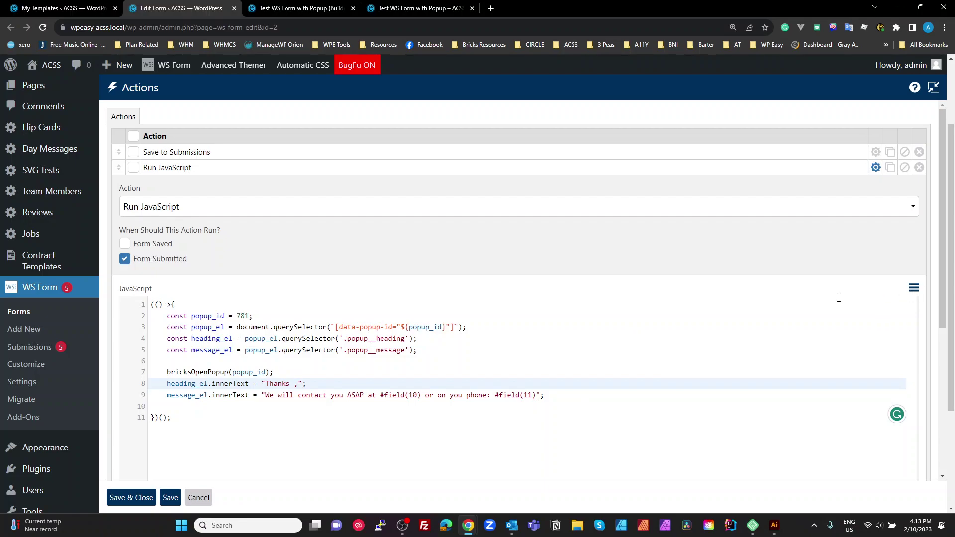
scroll(633, 367, "down", 2)
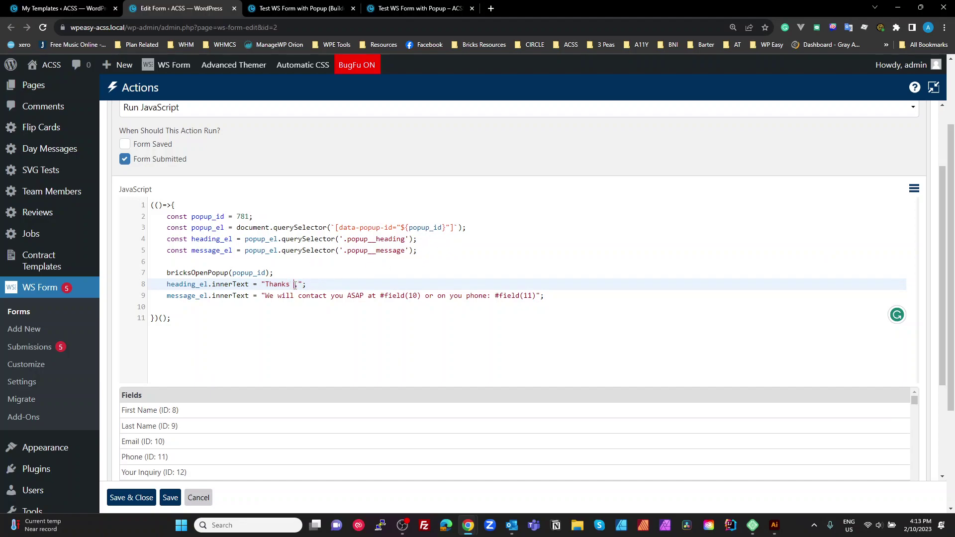
left_click(159, 411)
Replace #field(10) in the message with the Email (ID: 10) field variable
left_click_drag(421, 297, 379, 297)
key("BackSpace")
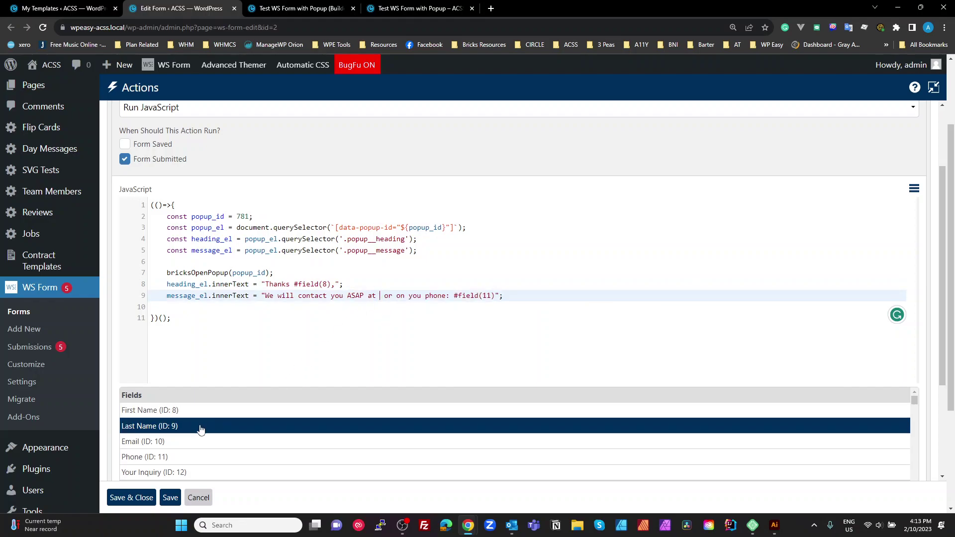
left_click(189, 441)
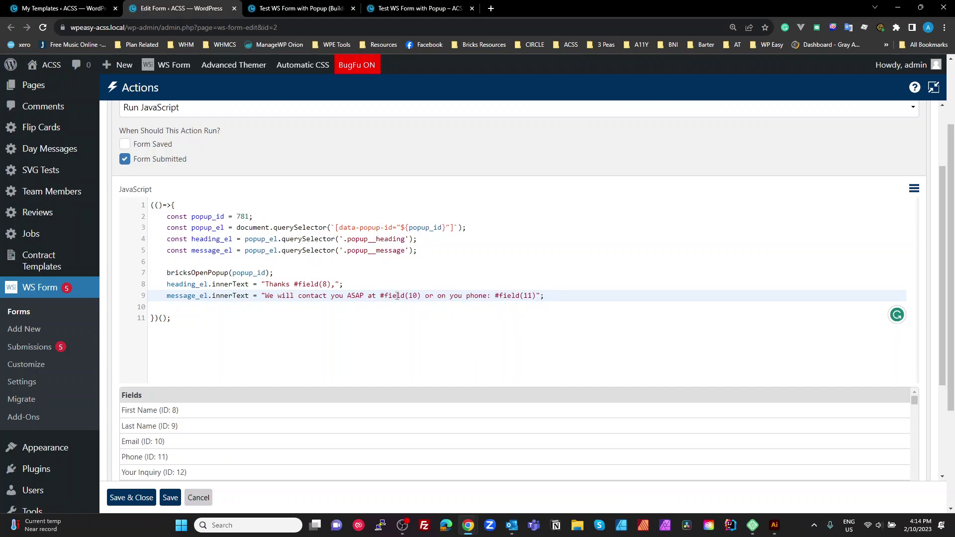
left_click_drag(420, 296, 380, 297)
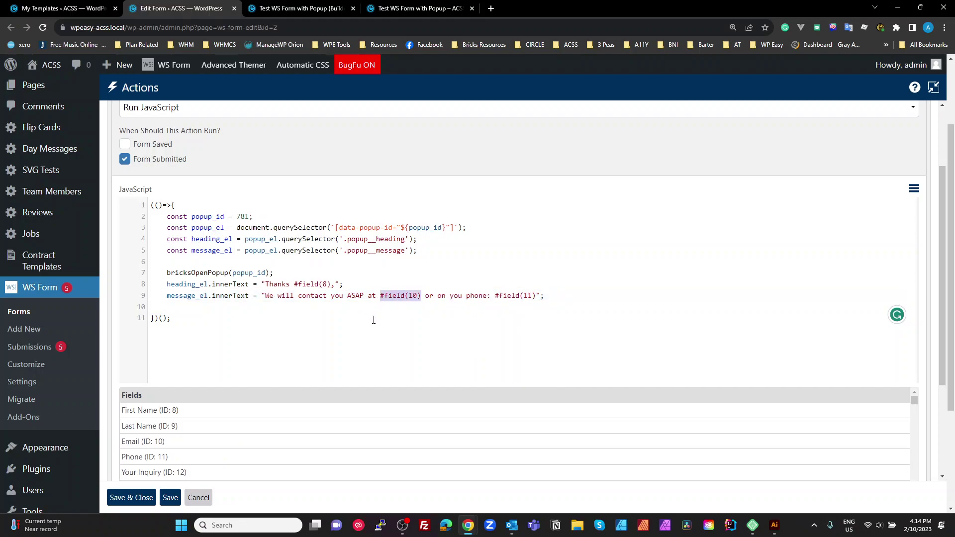
Save the Run JavaScript action, publish the form, and view the popup on the test page
left_click(131, 498)
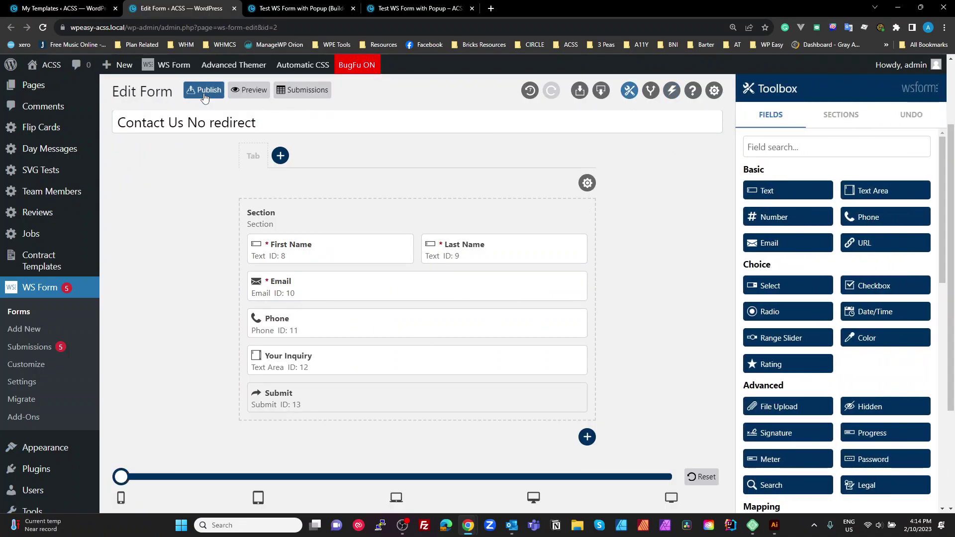
left_click(204, 90)
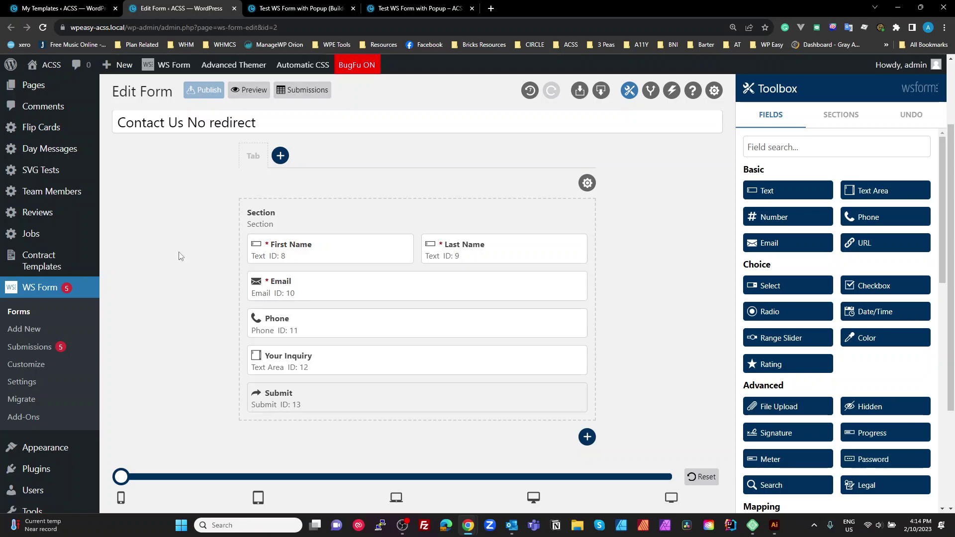
left_click(398, 8)
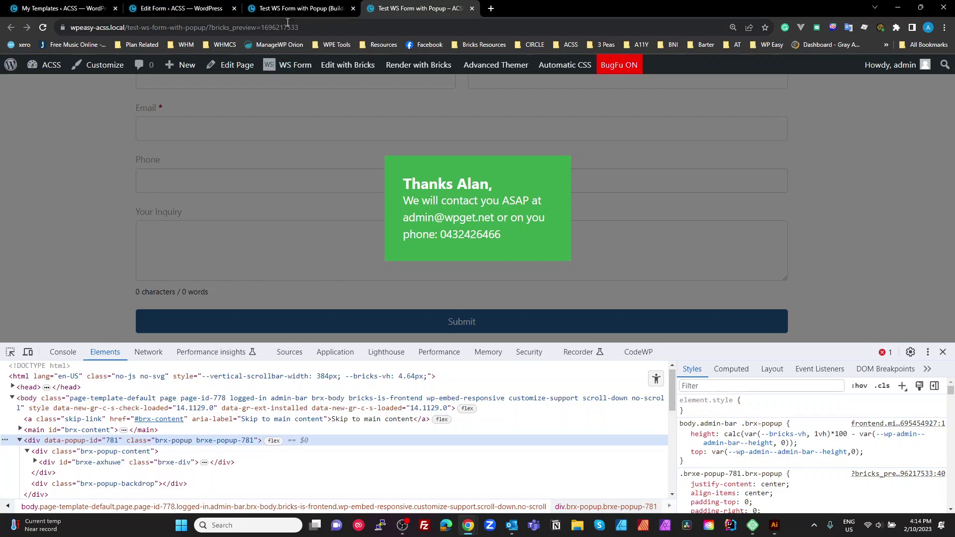
Reopen the Run JavaScript action settings in the full-width actions panel
left_click(161, 10)
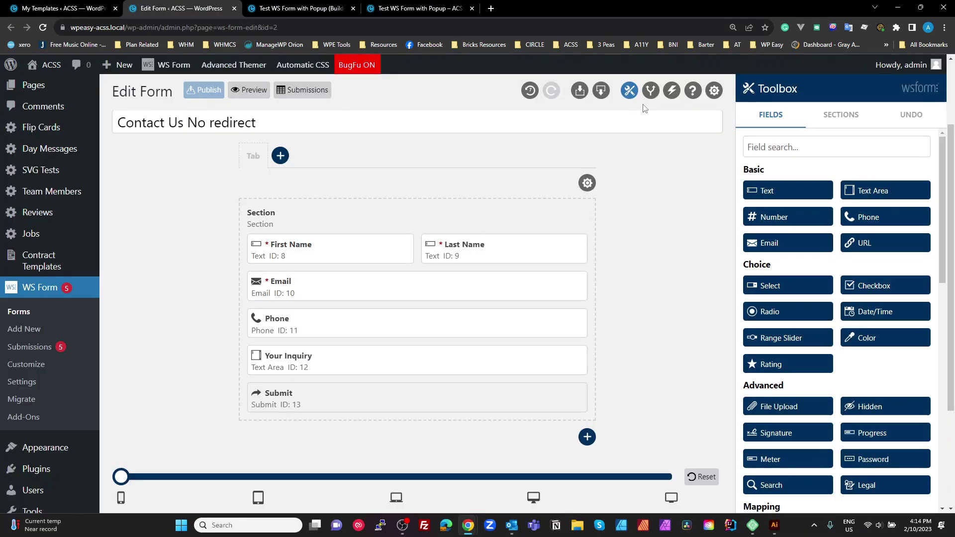
left_click(671, 90)
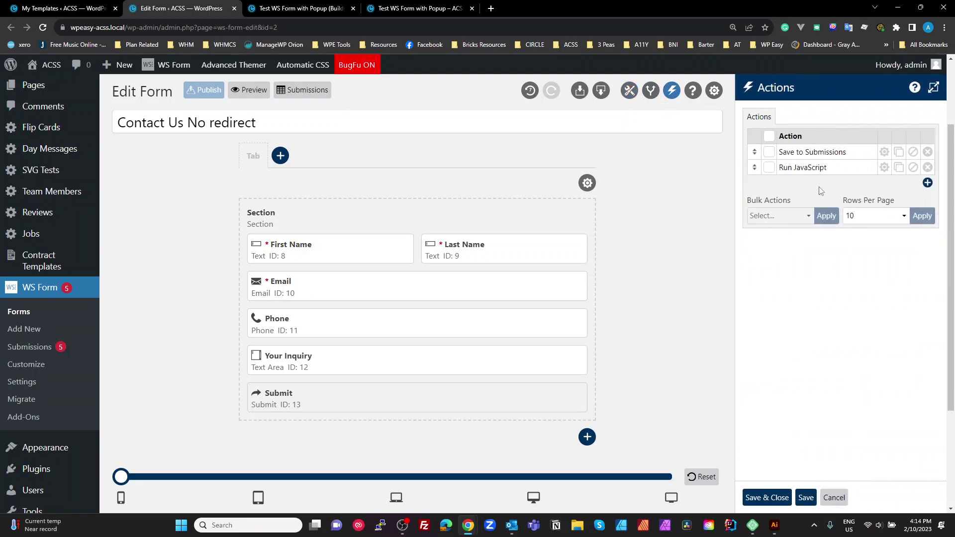
left_click(883, 167)
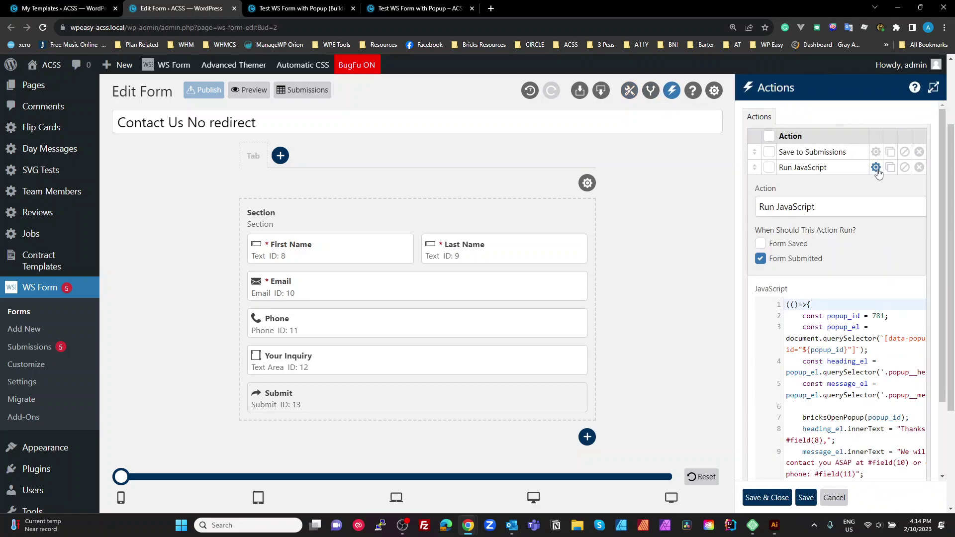
left_click(934, 88)
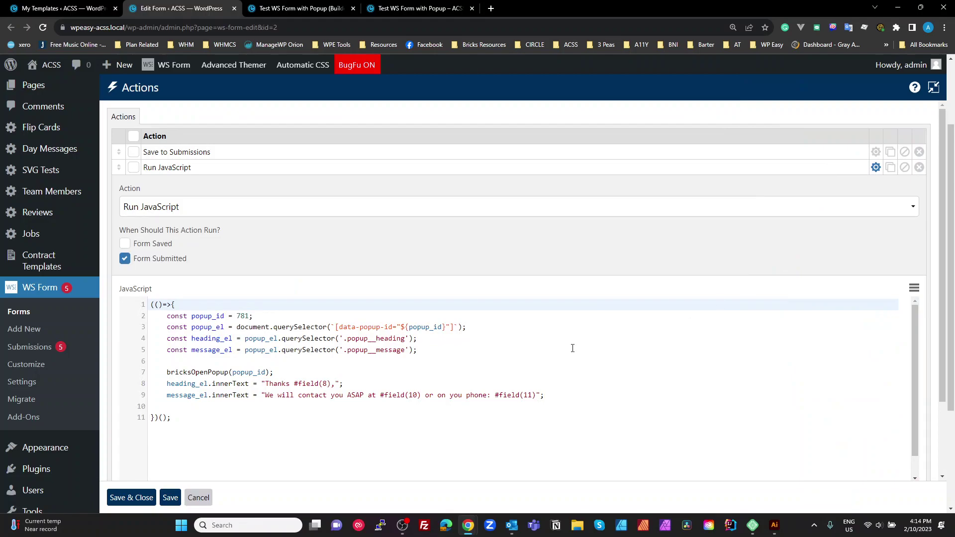
Highlight lines 8–11 and the popup_el line, then select the entire JavaScript code
left_click_drag(276, 430, 289, 383)
left_click(277, 430)
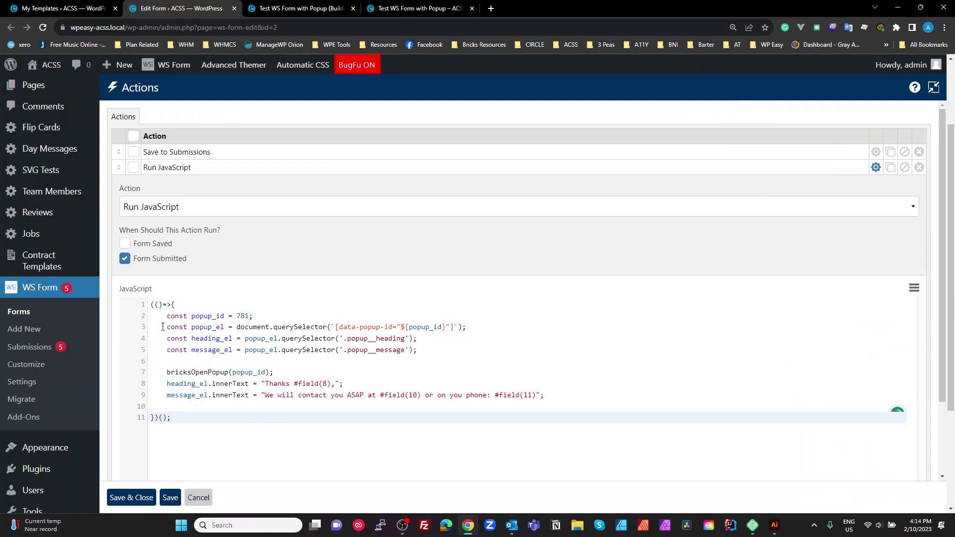
left_click_drag(163, 327, 211, 338)
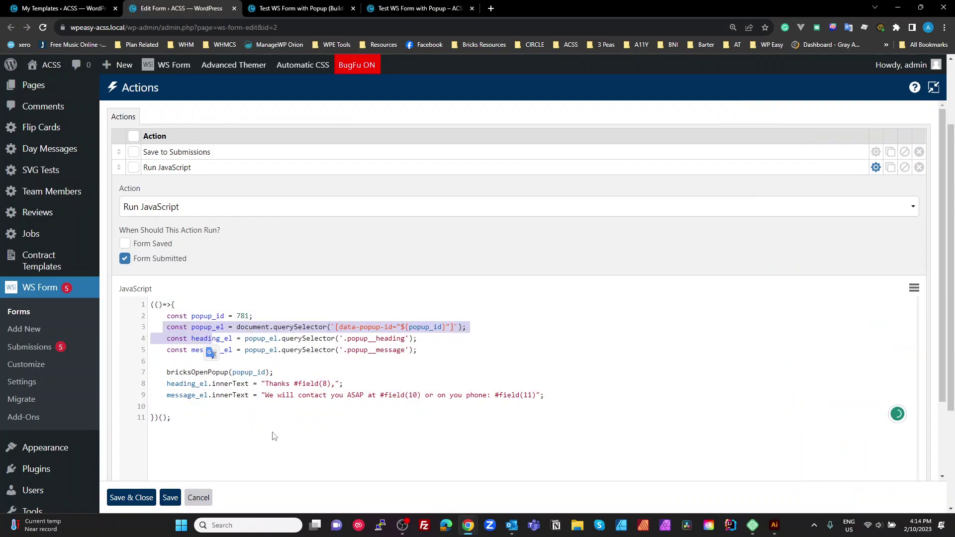
left_click(214, 416)
left_click_drag(204, 412, 134, 303)
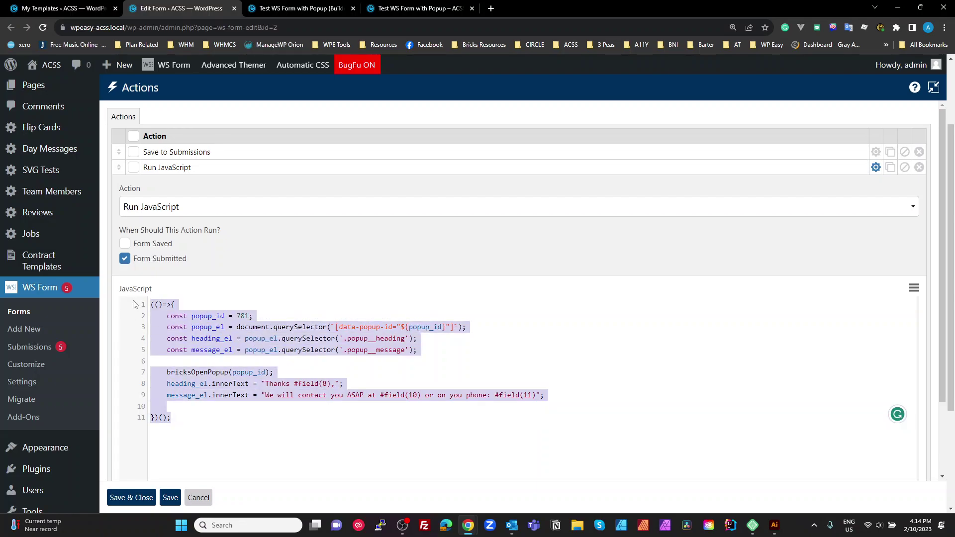